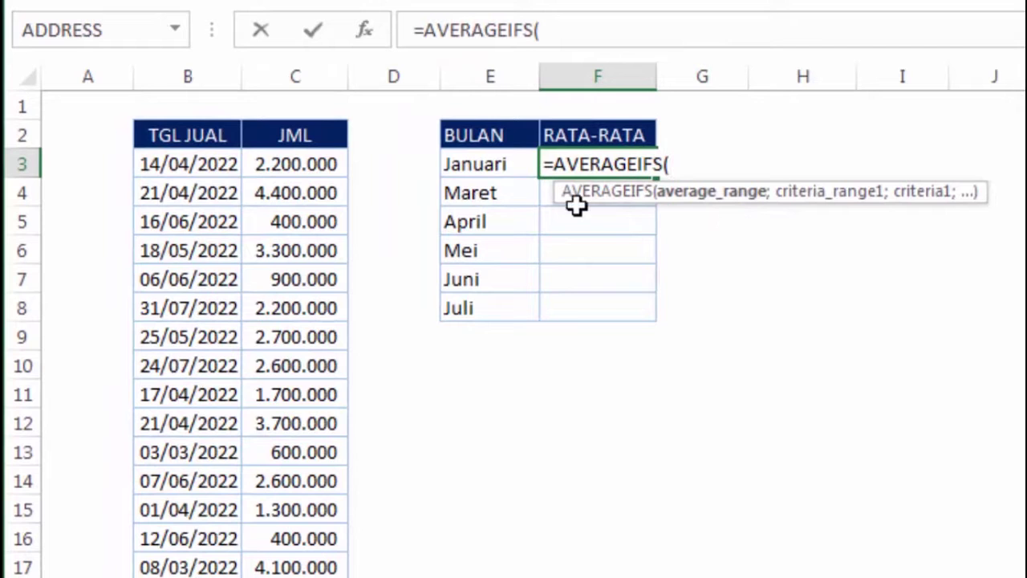
Pick the JML amounts for the unfinished AVERAGEIFS in F3, then discard it
drag(324, 161, 311, 571)
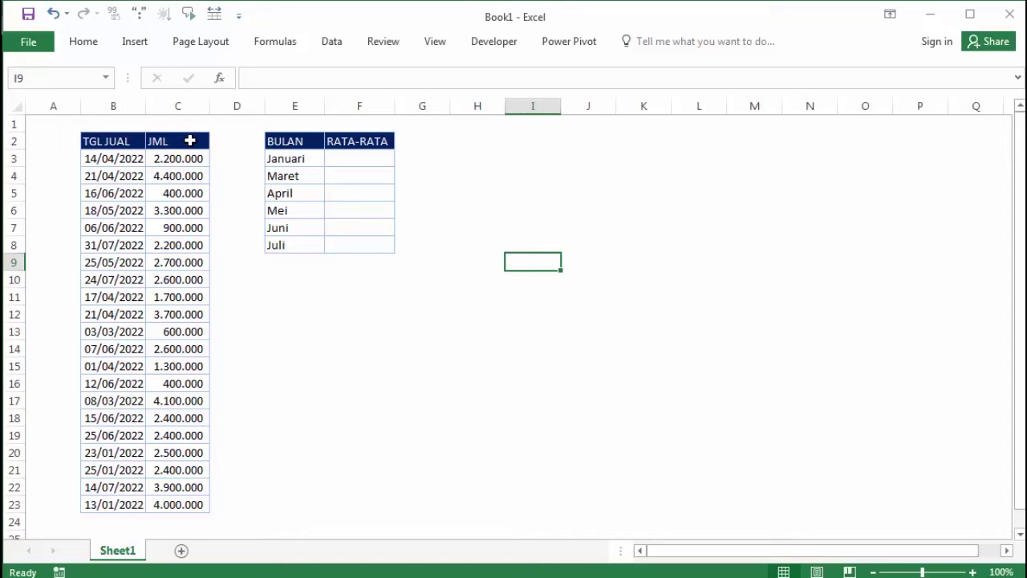
Center-align the TGL JUAL and JML header labels in B2:C2
click(122, 141)
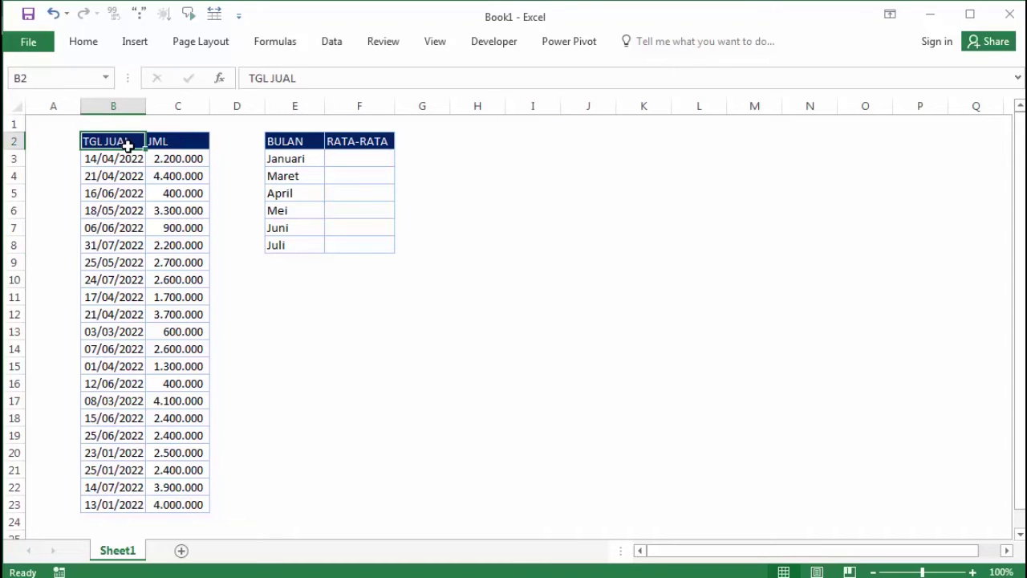
click(173, 142)
drag(193, 145, 110, 145)
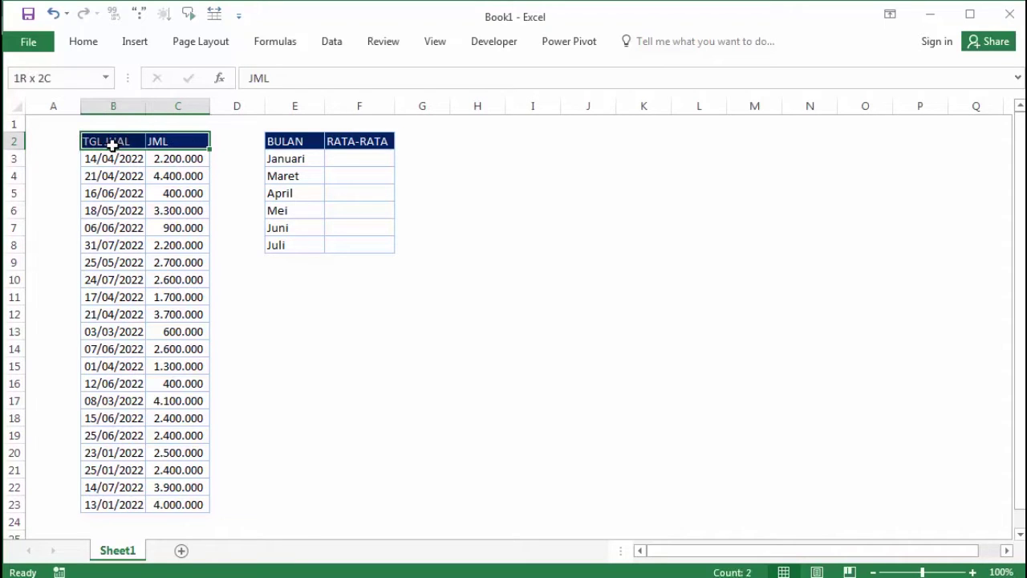
click(88, 44)
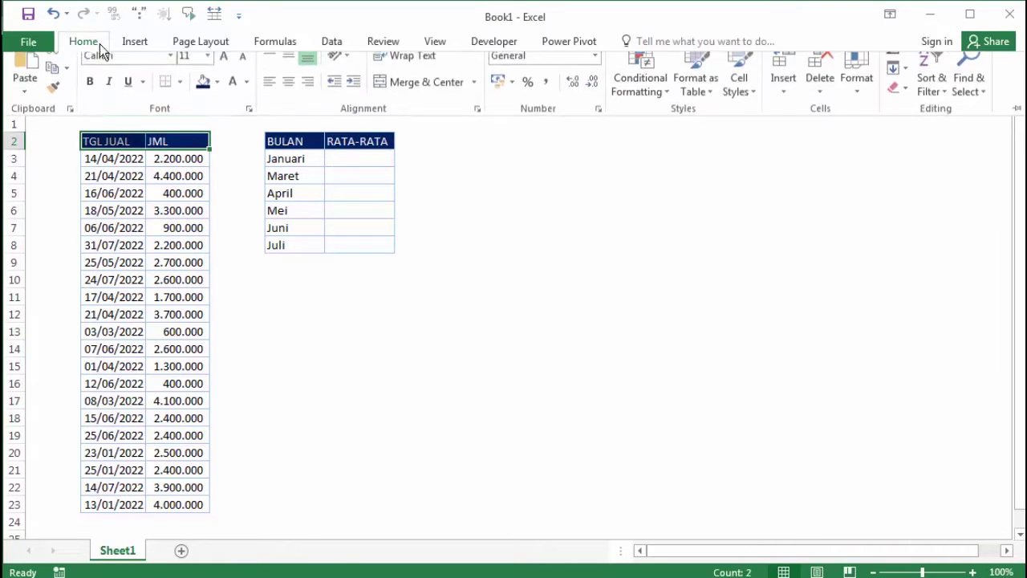
click(289, 98)
click(421, 241)
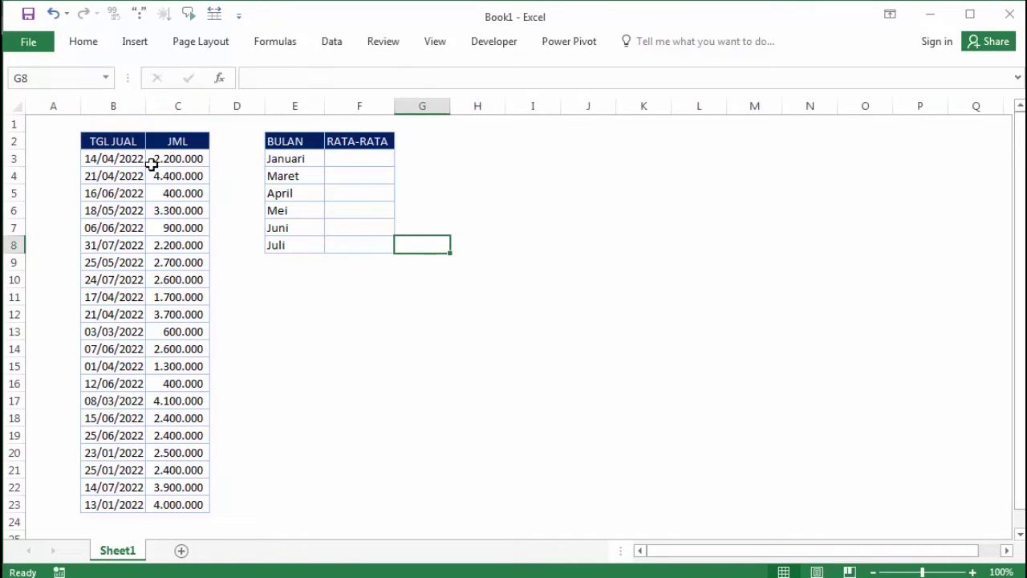
click(106, 160)
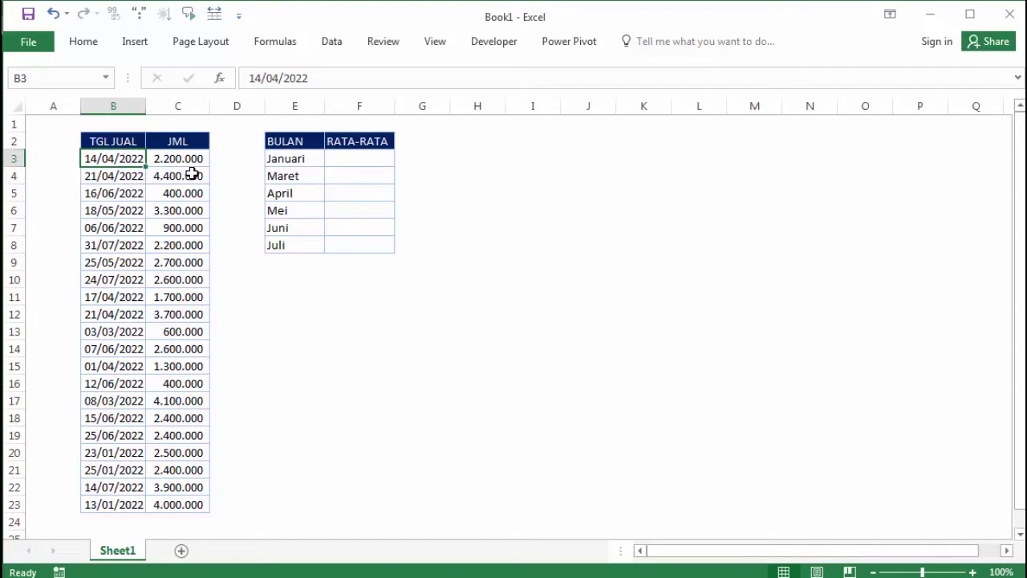
click(171, 192)
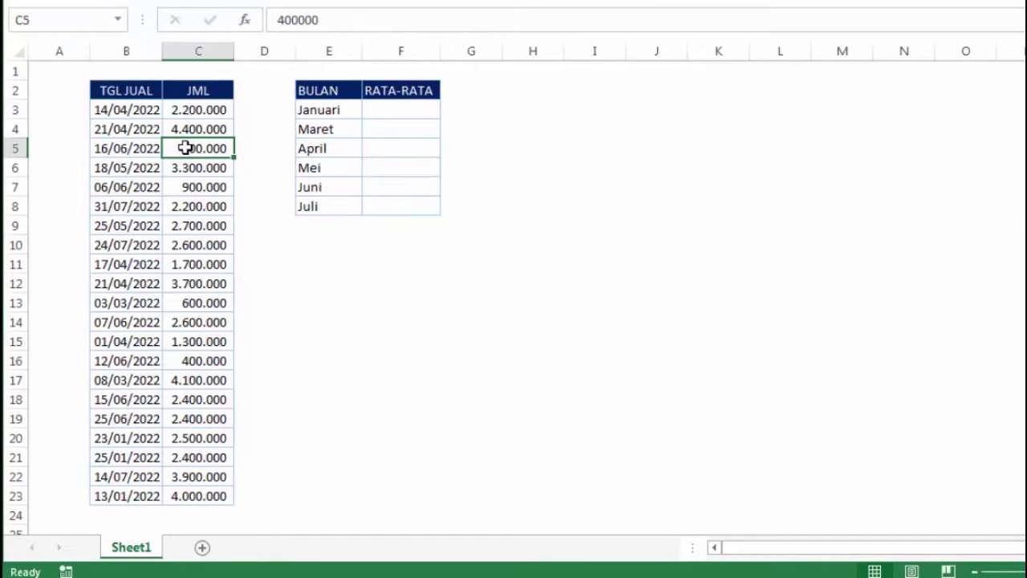
click(135, 150)
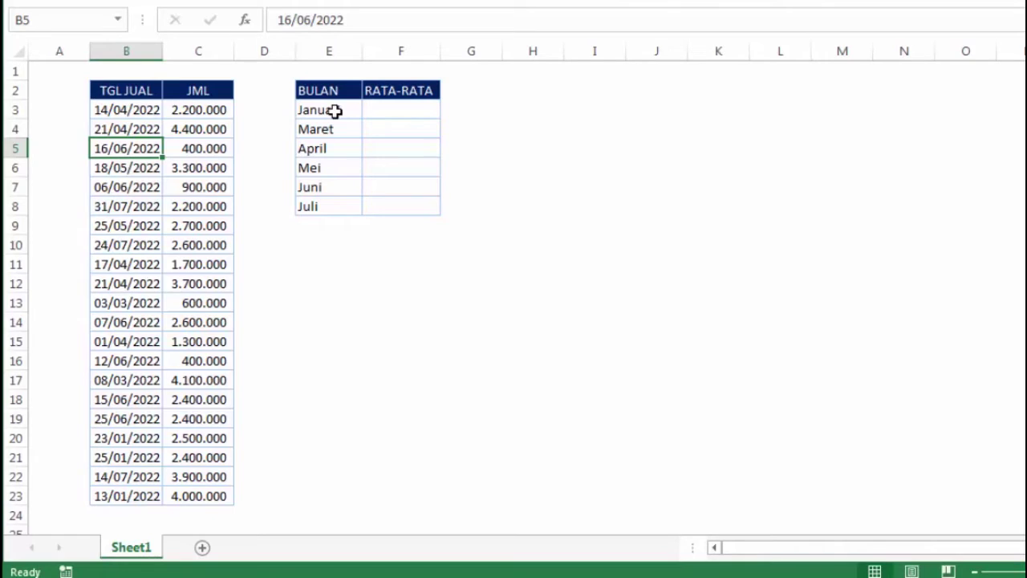
click(506, 110)
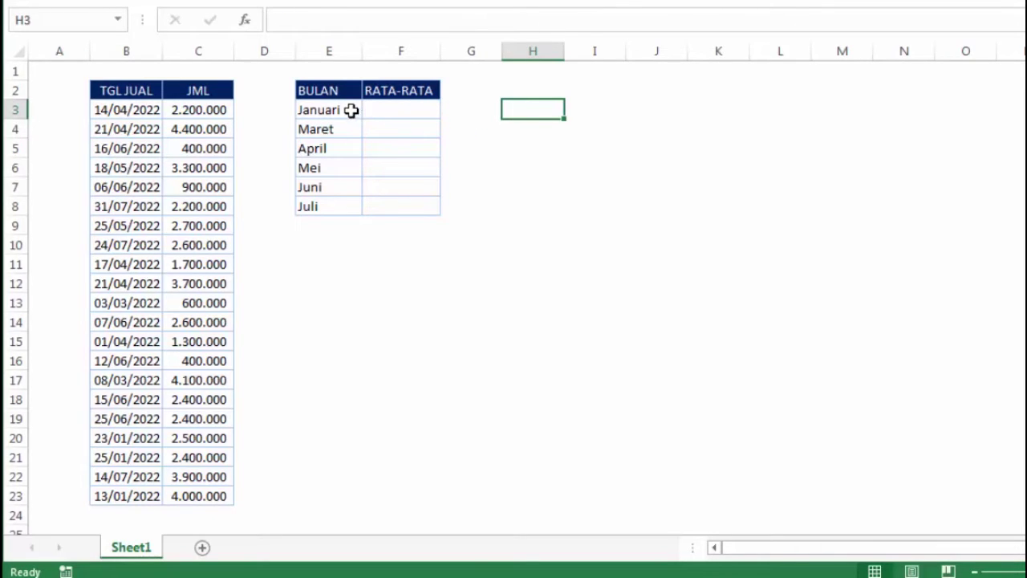
click(420, 110)
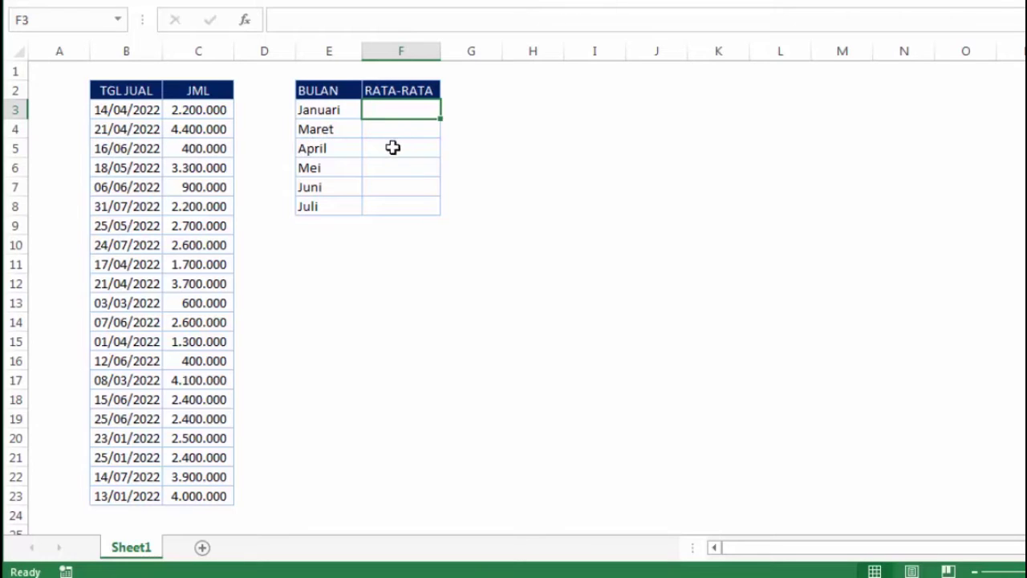
click(378, 206)
click(505, 150)
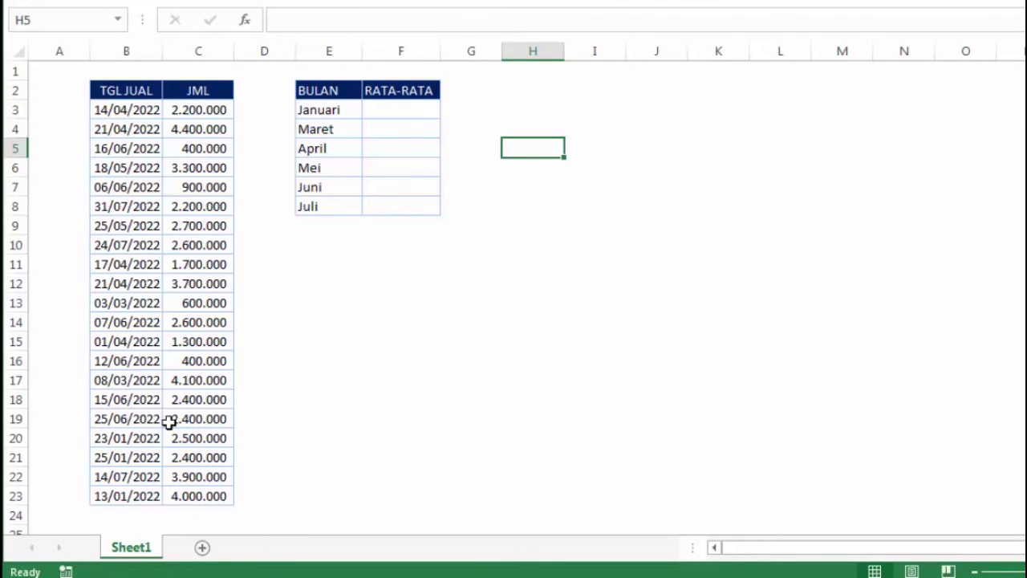
click(400, 108)
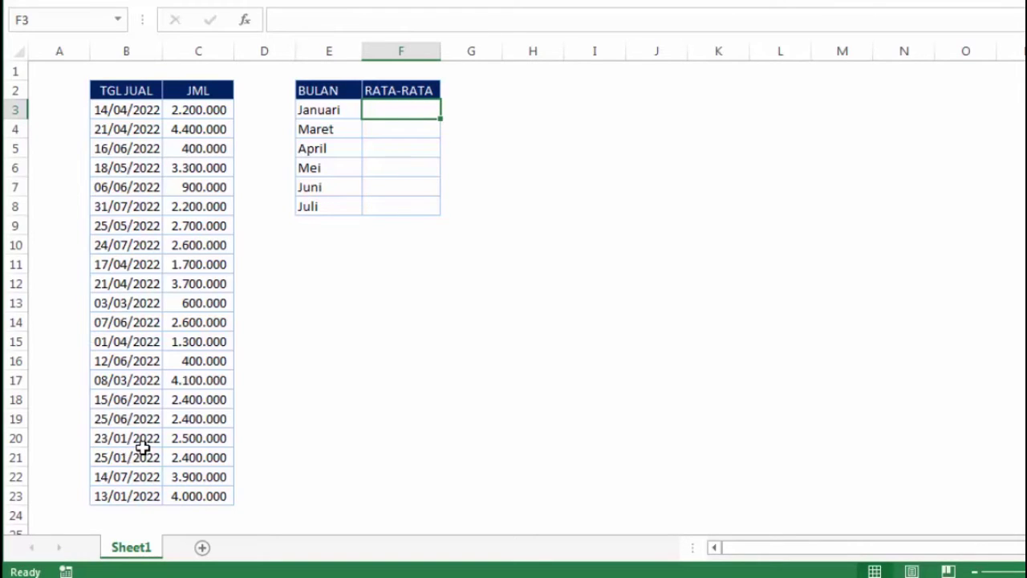
click(498, 269)
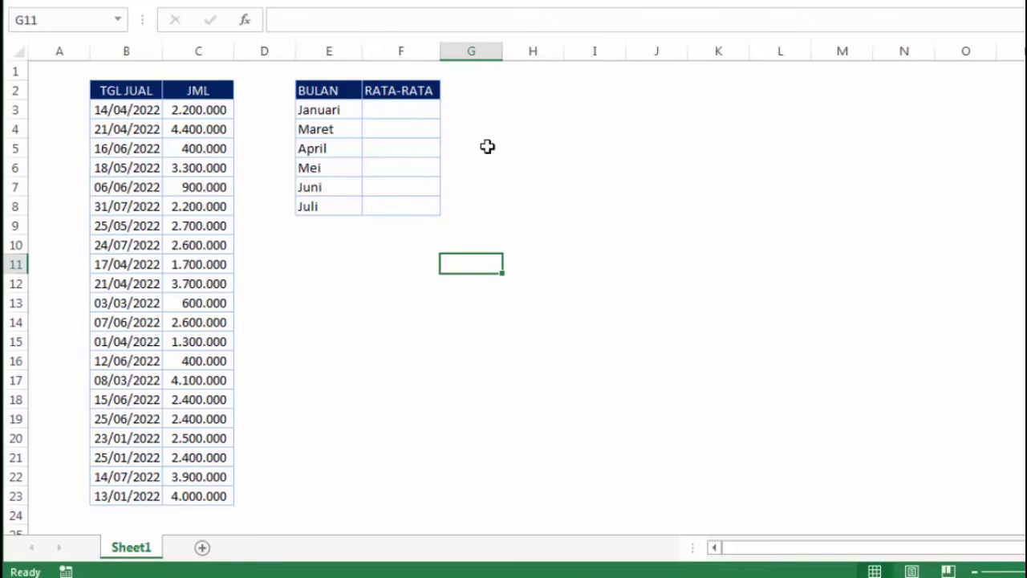
click(322, 88)
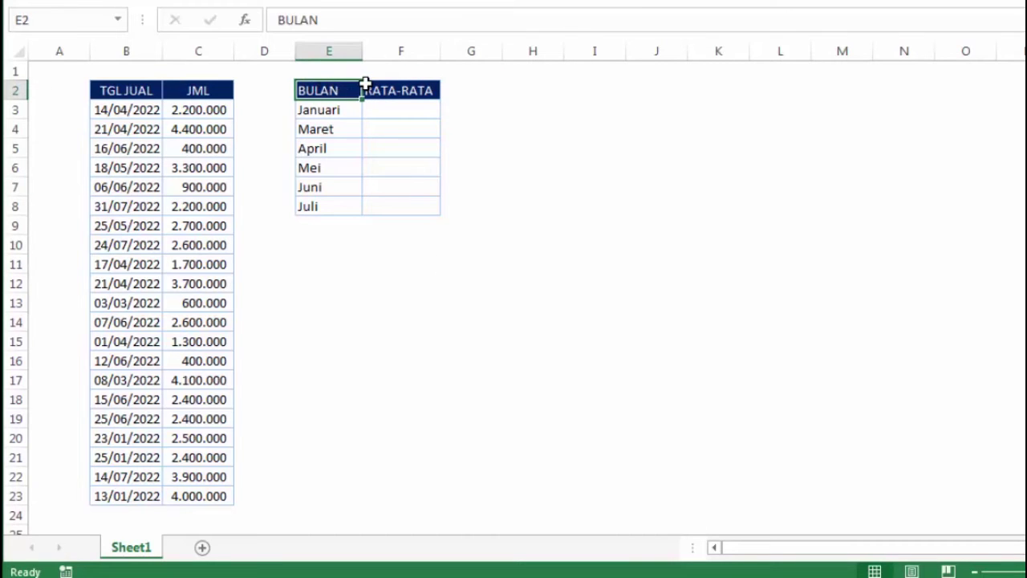
click(322, 108)
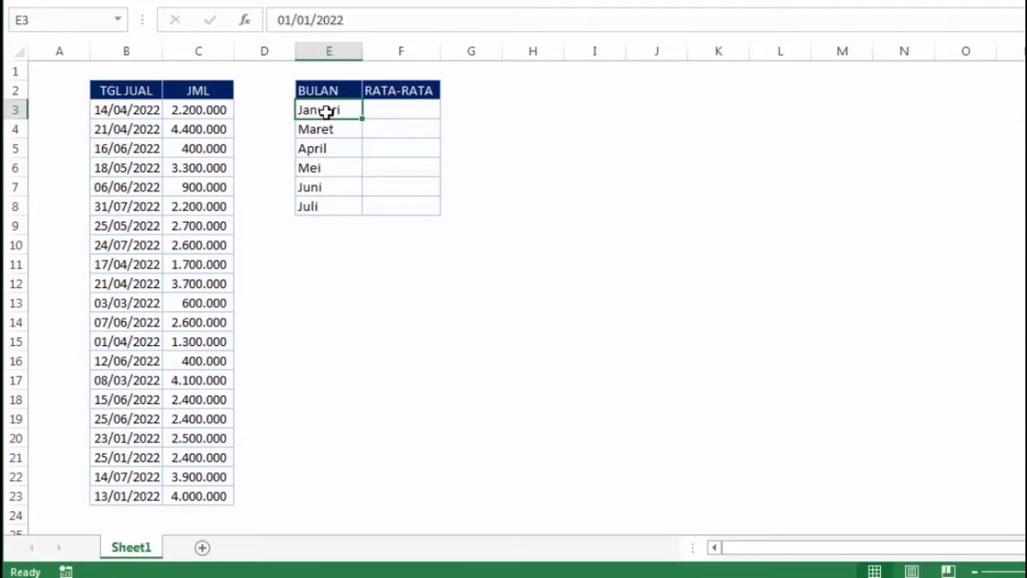
click(333, 128)
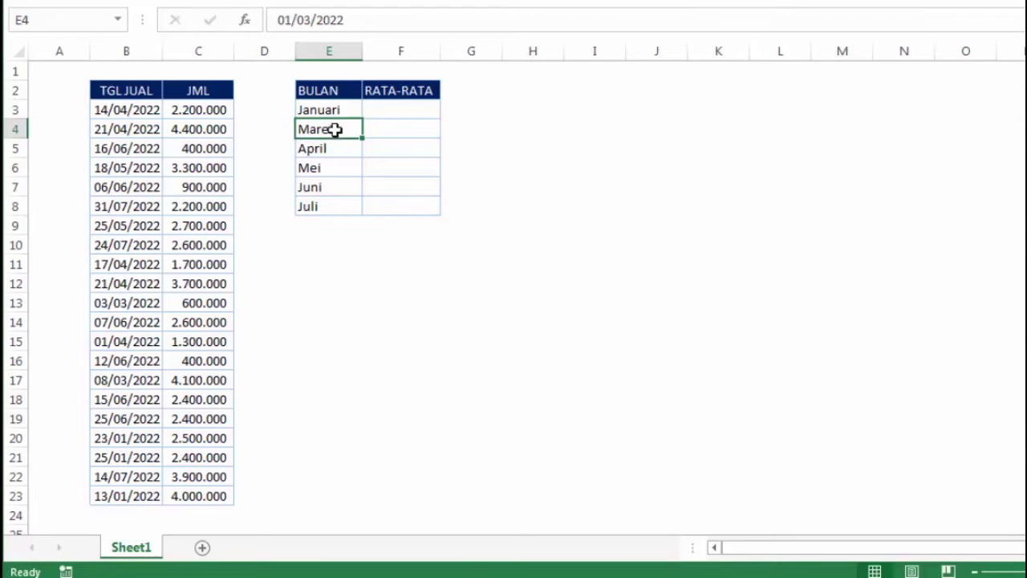
click(341, 152)
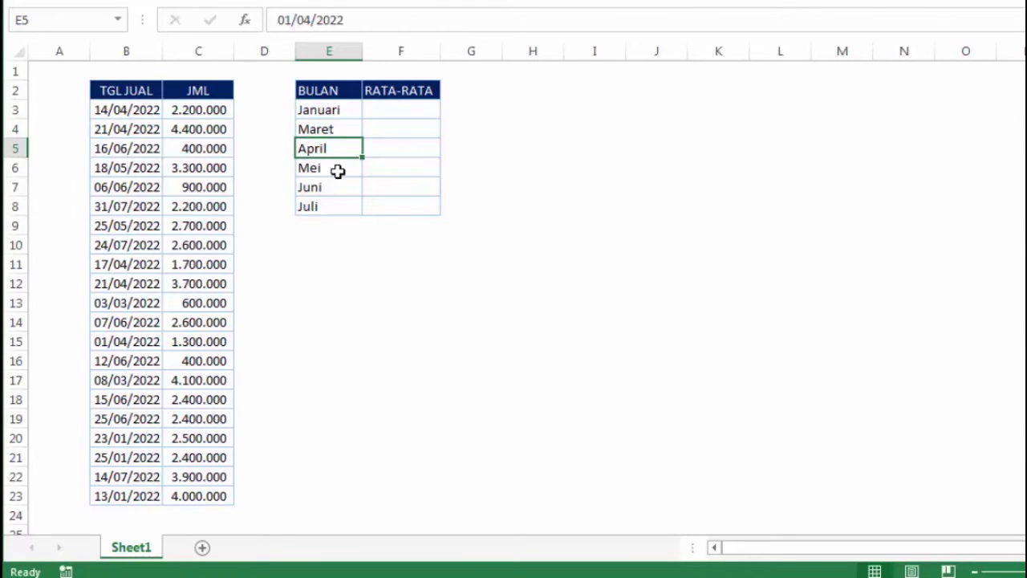
click(337, 169)
click(330, 207)
click(522, 89)
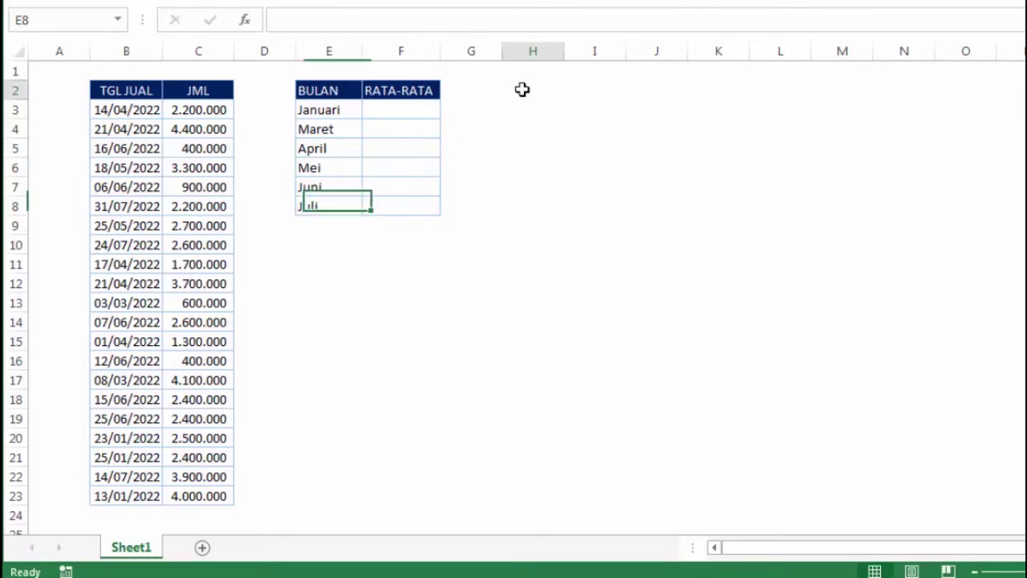
click(496, 108)
click(513, 106)
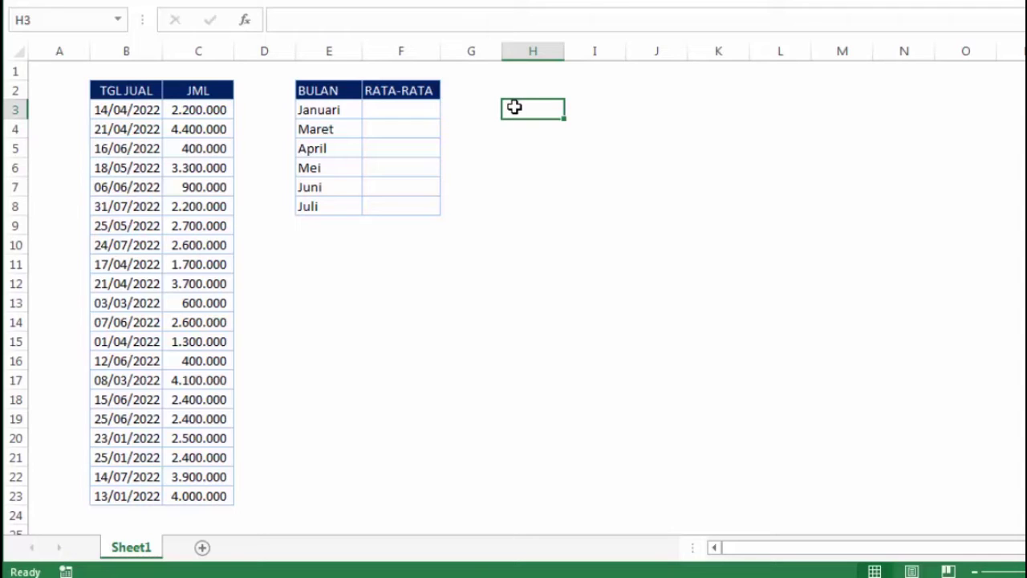
Enter =EOMONTH(E3;0) in H3, returning 44592 as Januari's month-end serial
text(=)
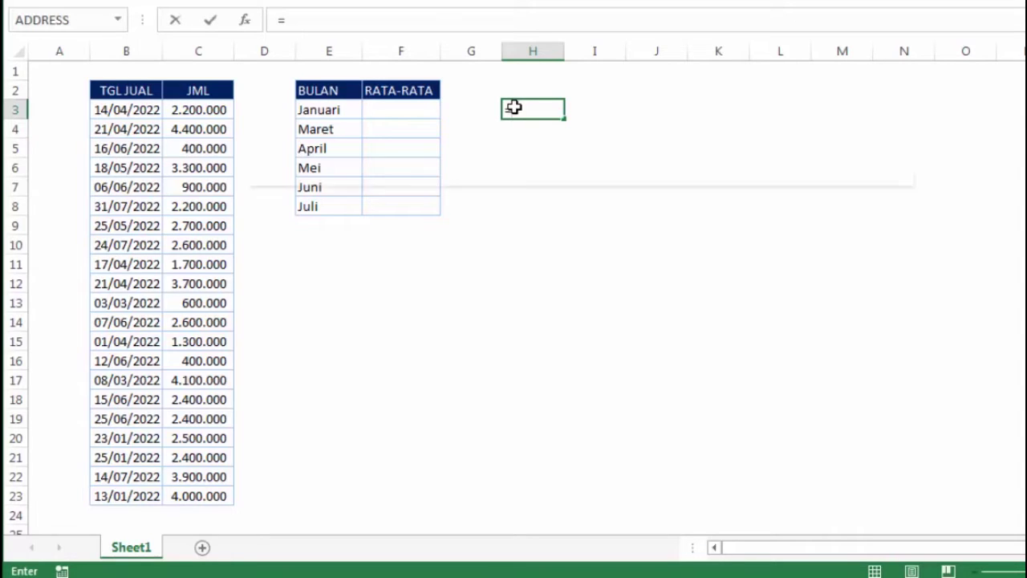
text(eo)
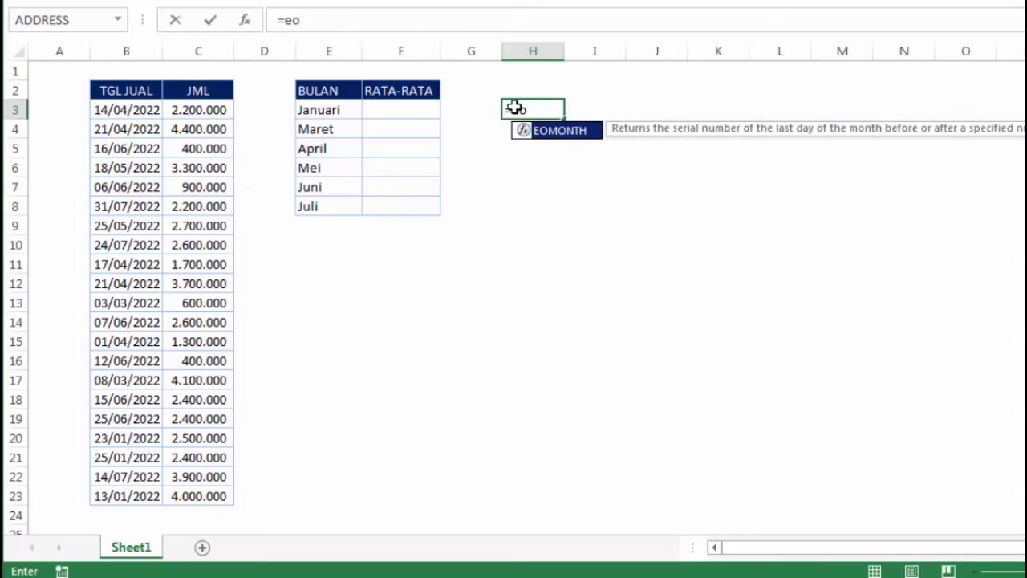
key(Tab)
click(321, 109)
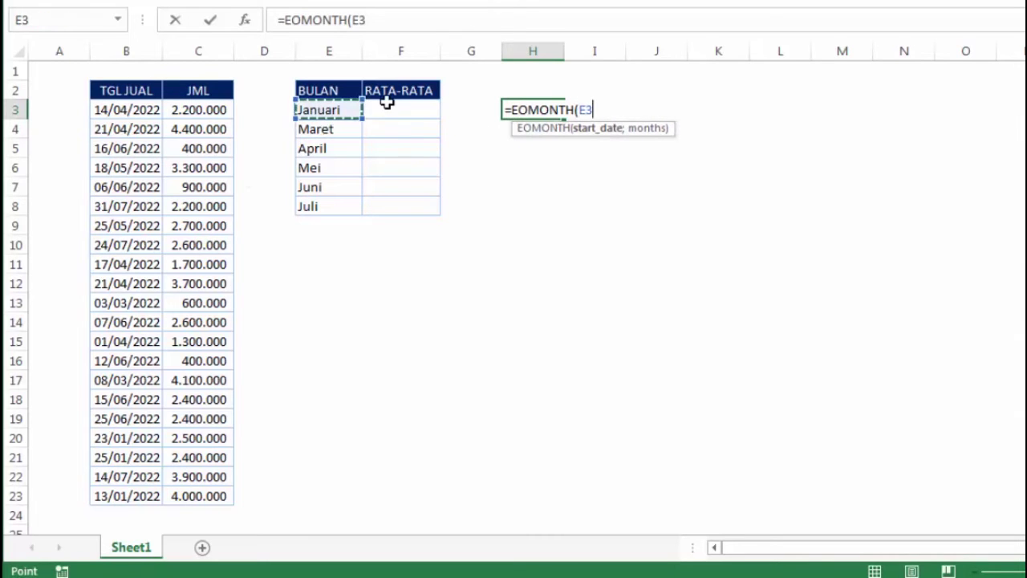
key(Return)
click(660, 341)
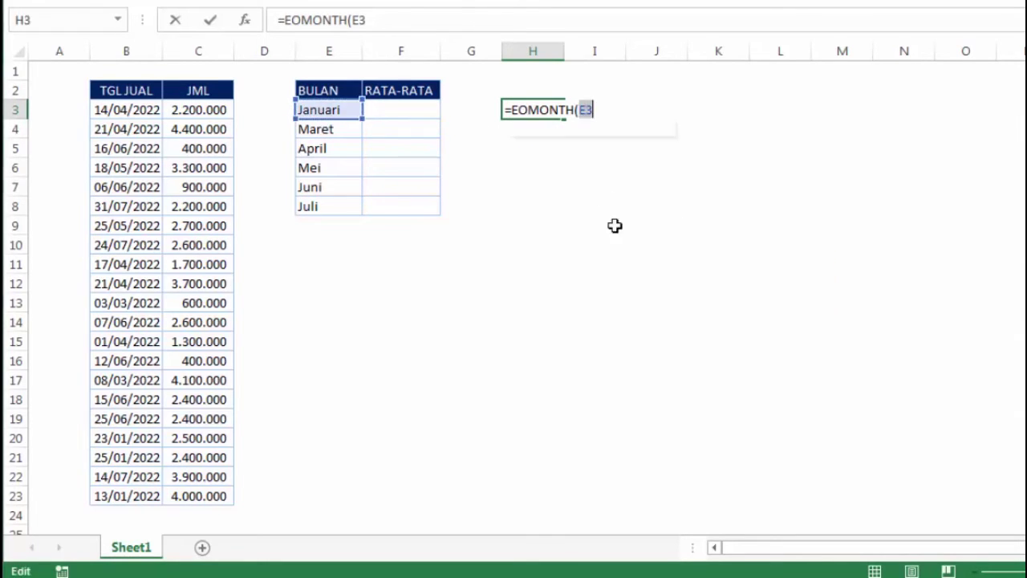
click(598, 112)
text(;0)
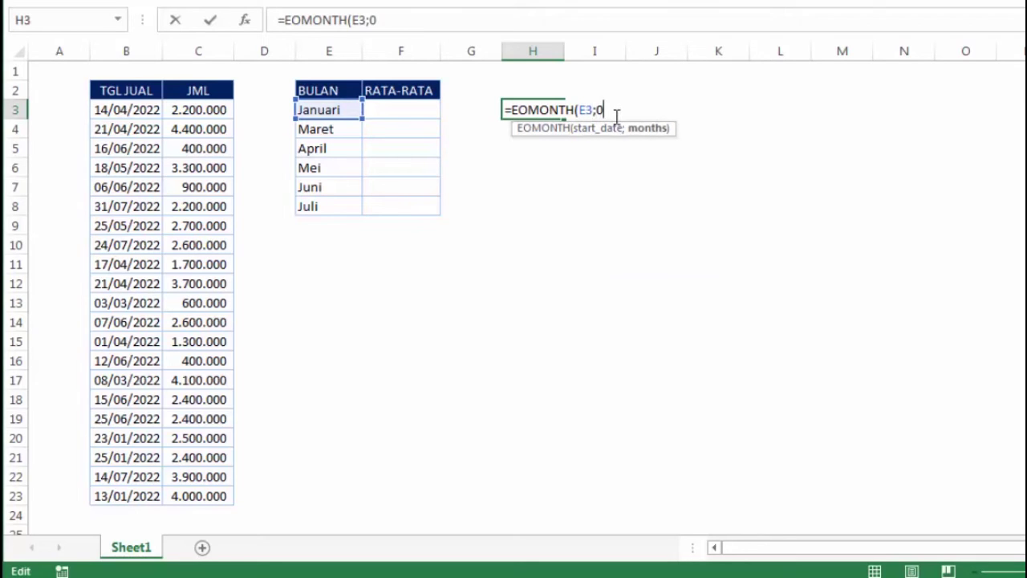
key(Return)
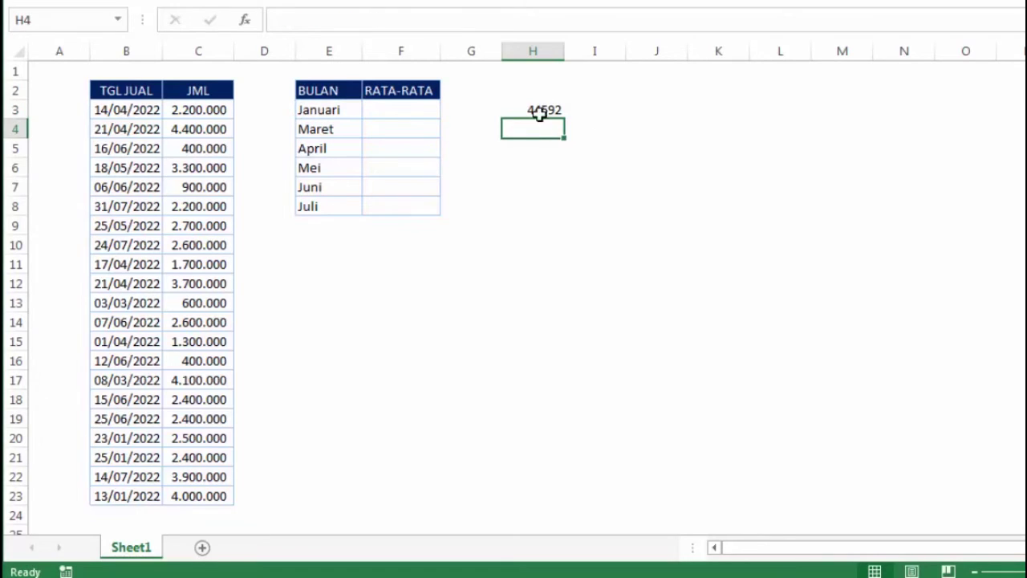
click(534, 110)
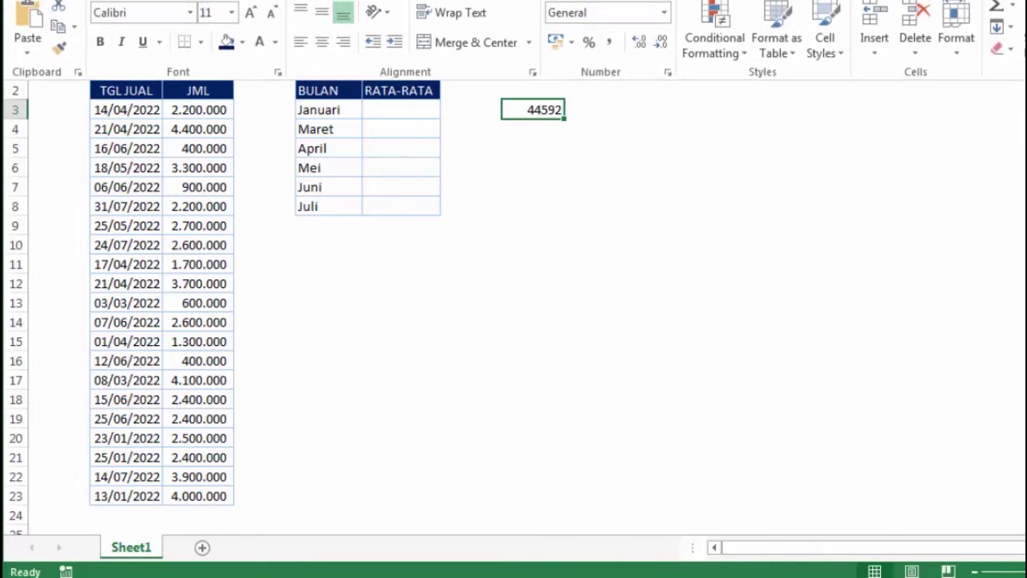
Format H3 as a date so it shows 31/01/2022
click(664, 13)
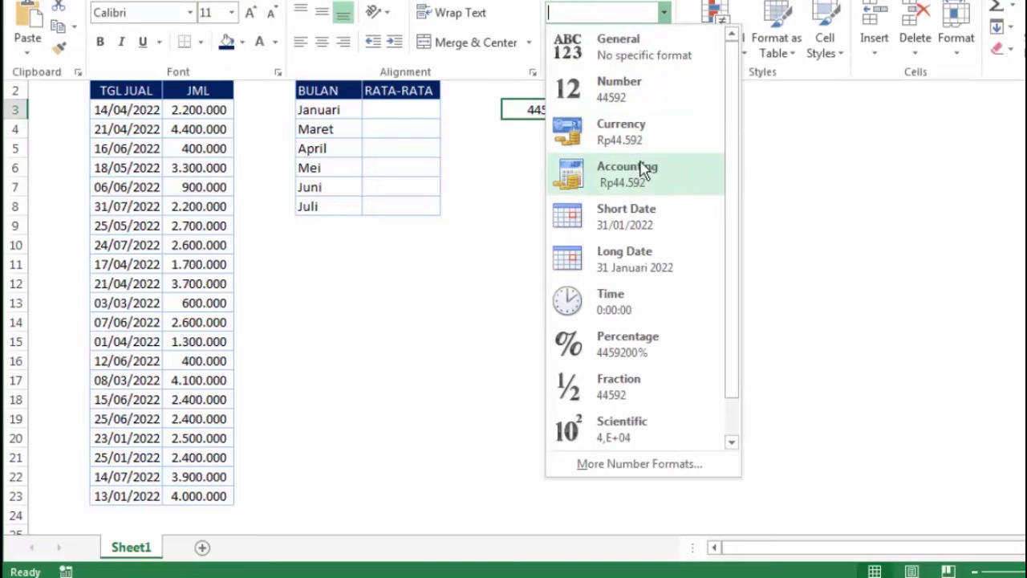
click(642, 215)
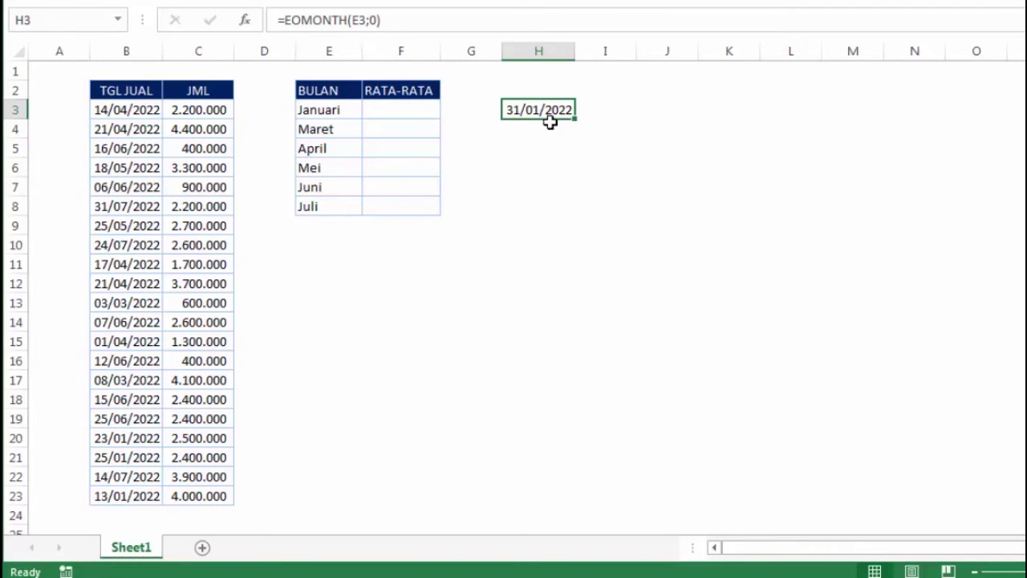
click(337, 130)
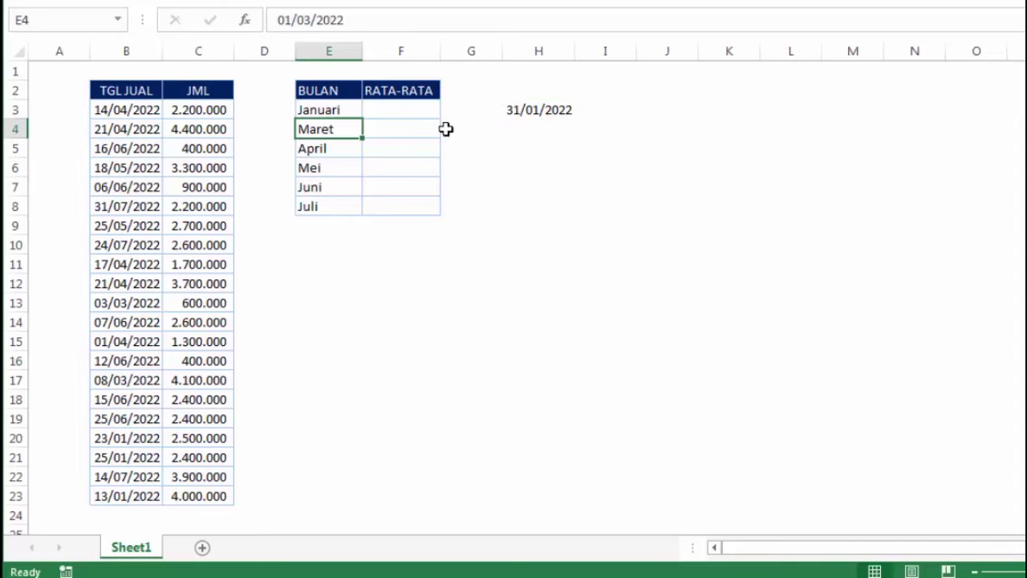
Fill the EOMONTH formula down to H8 and check each month-end date in H4–H8
click(560, 110)
drag(576, 119, 585, 215)
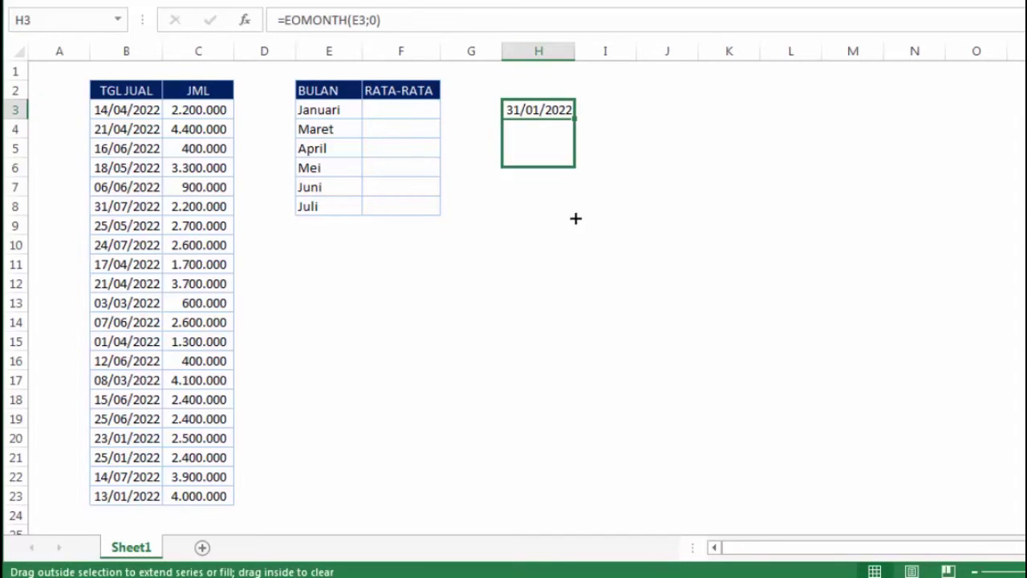
click(690, 148)
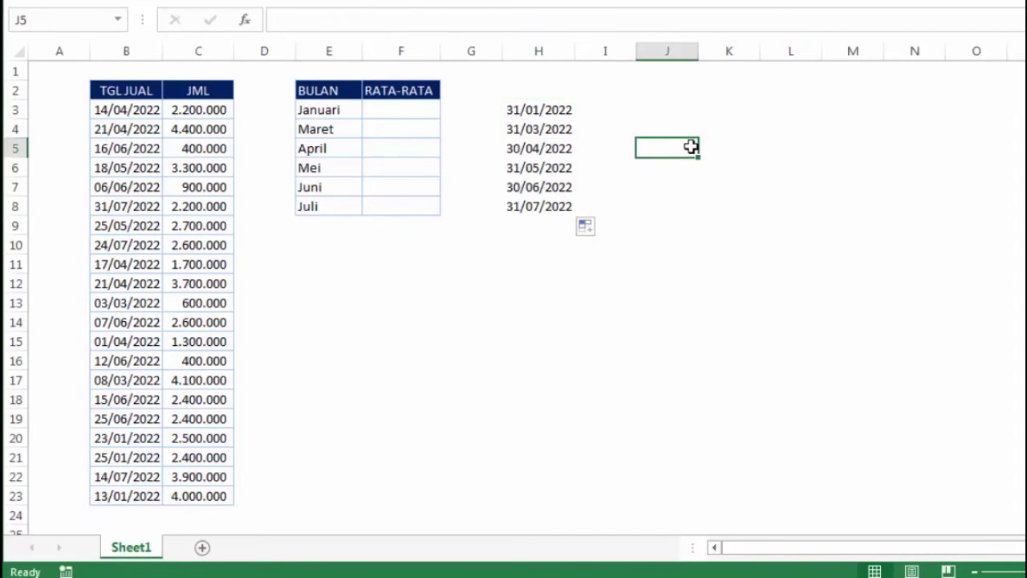
click(526, 131)
click(545, 149)
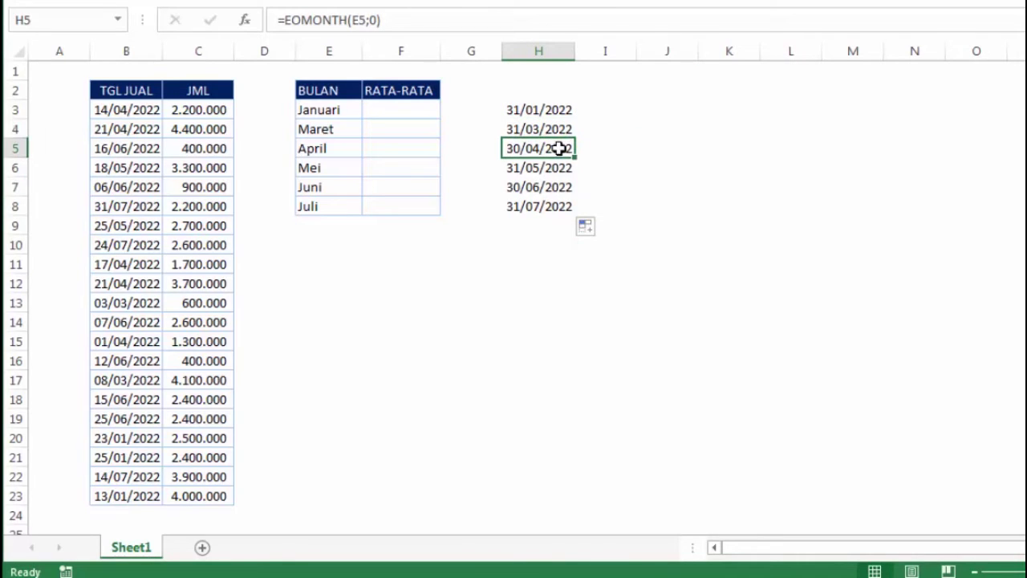
click(532, 168)
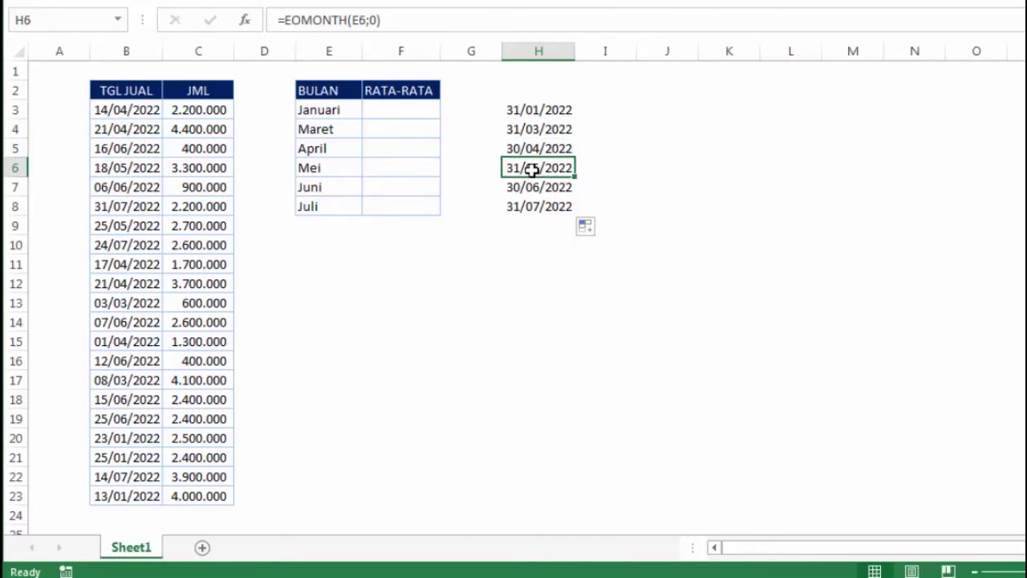
click(528, 190)
click(548, 208)
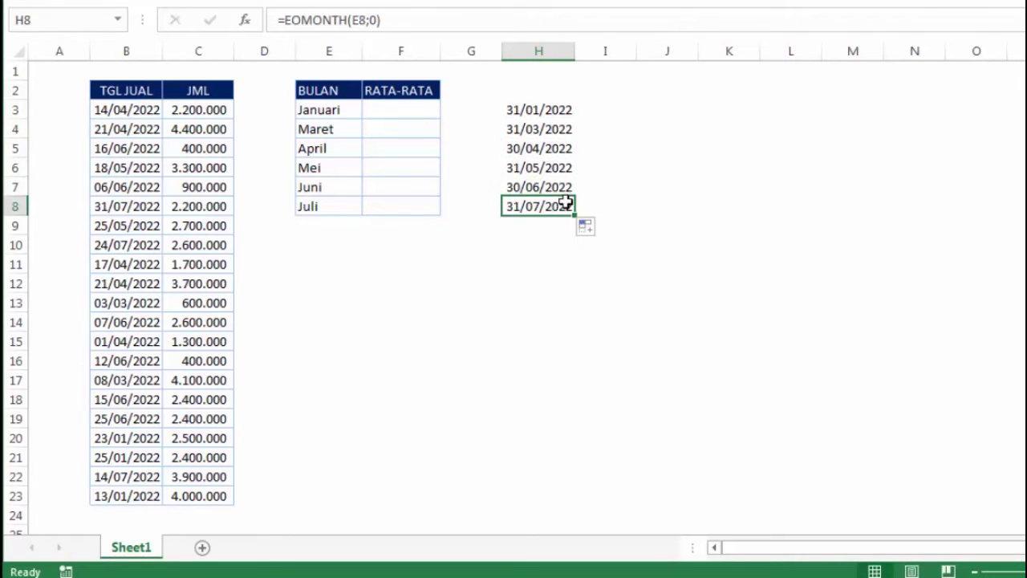
click(726, 149)
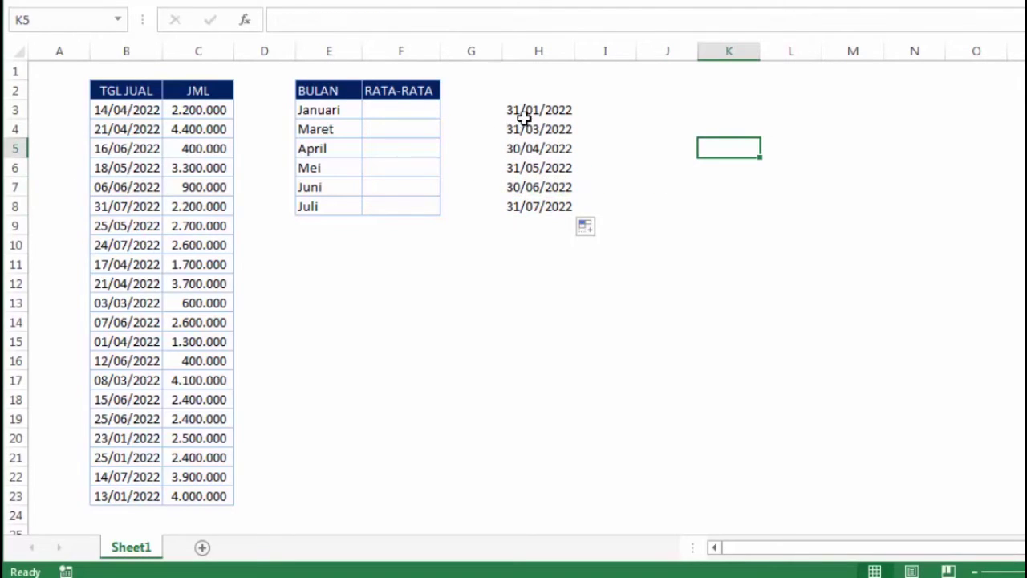
click(392, 107)
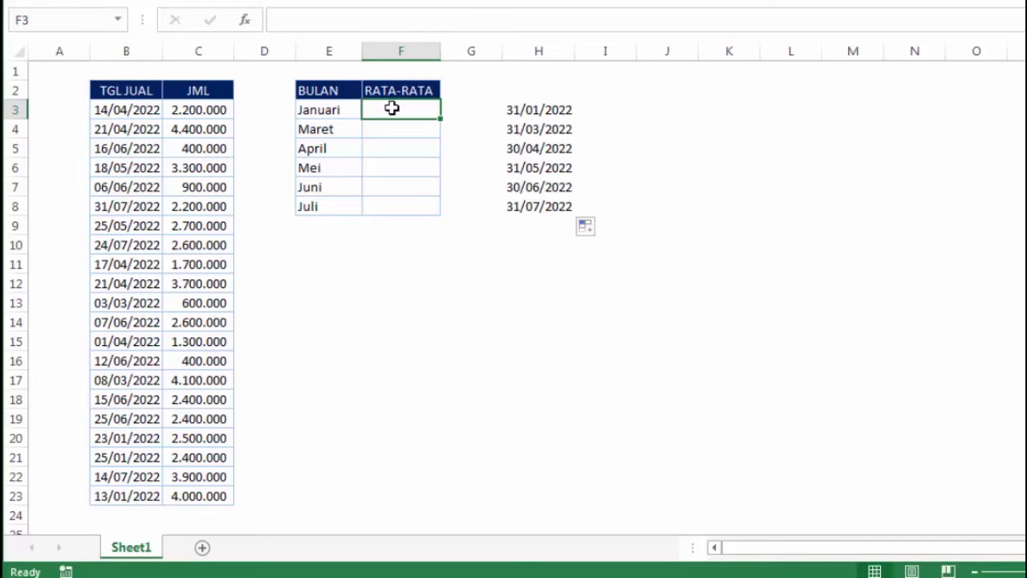
Clear the helper month-end dates from H3:H8
drag(539, 110, 540, 210)
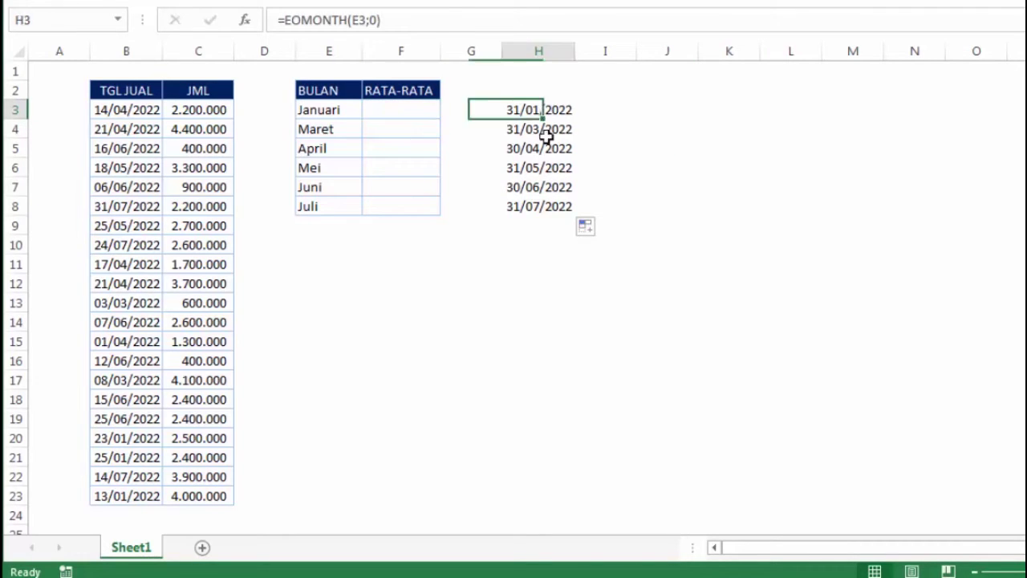
key(Delete)
click(637, 190)
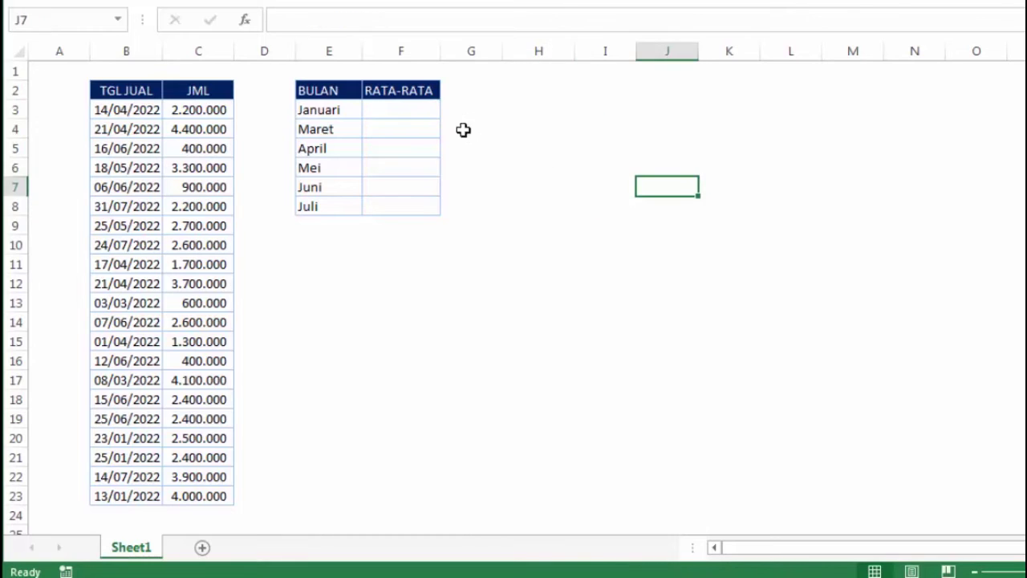
Start F3's AVERAGEIFS with average range $C$3:$C$23, criteria range $B$3:$B$23 and ">="
click(401, 110)
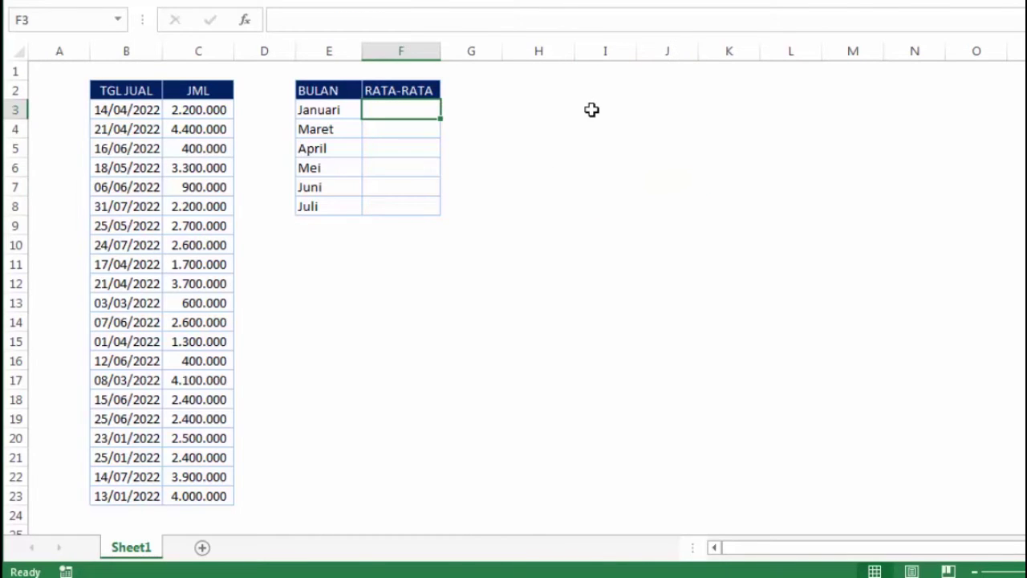
text(=a)
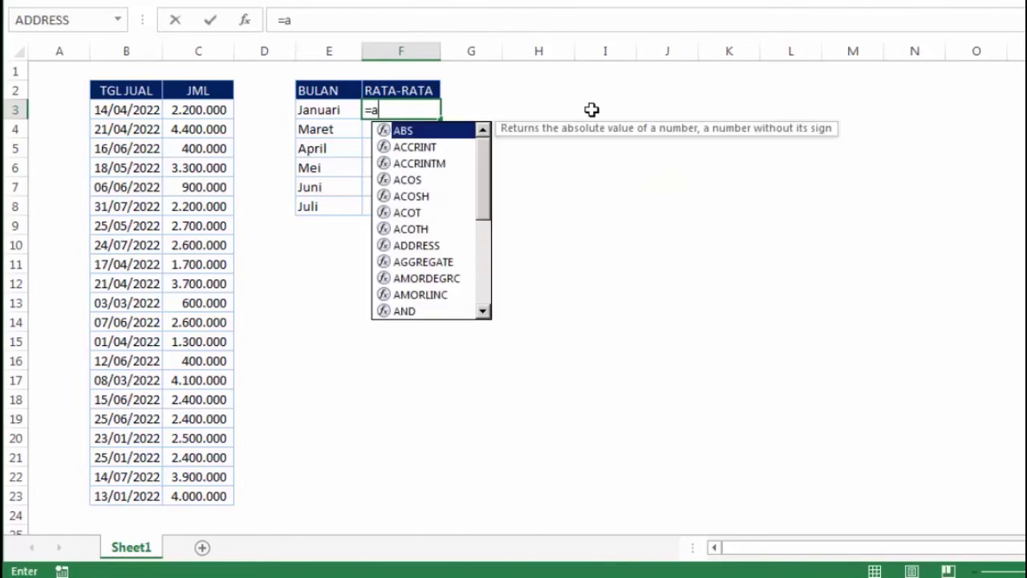
text(v)
key(Down)
key(Down)
key(Down)
key(Tab)
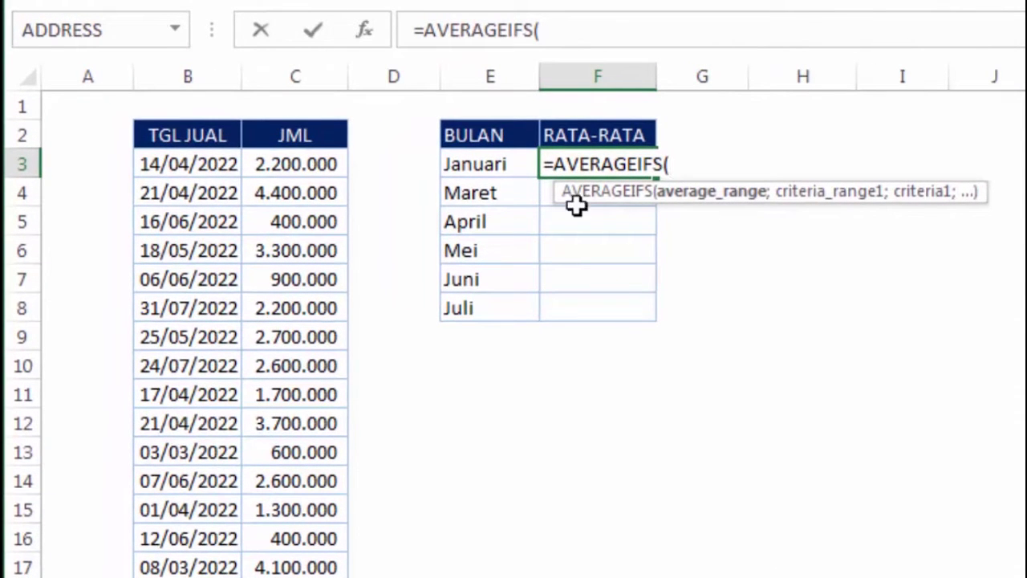
drag(324, 162, 311, 577)
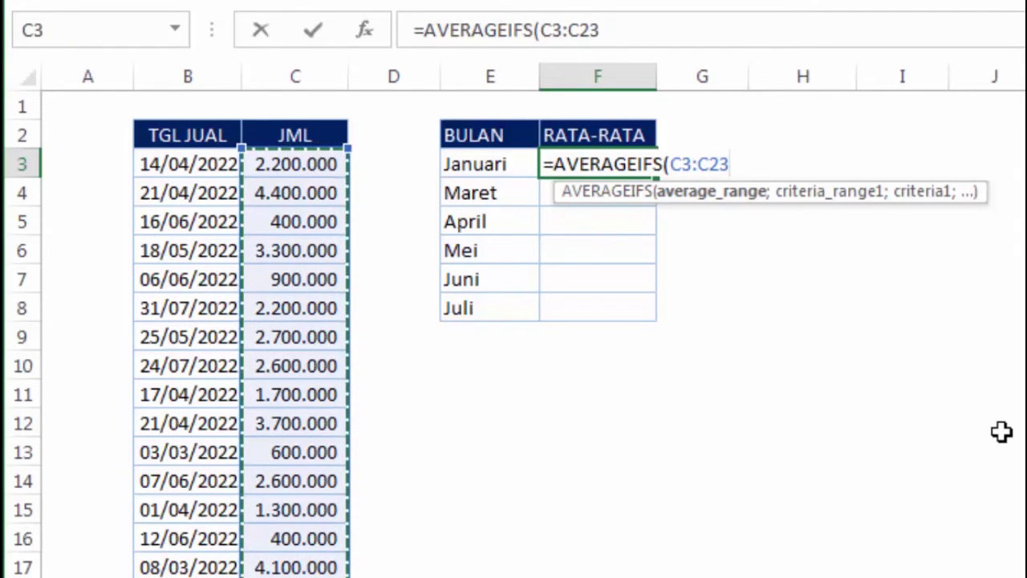
key(F4)
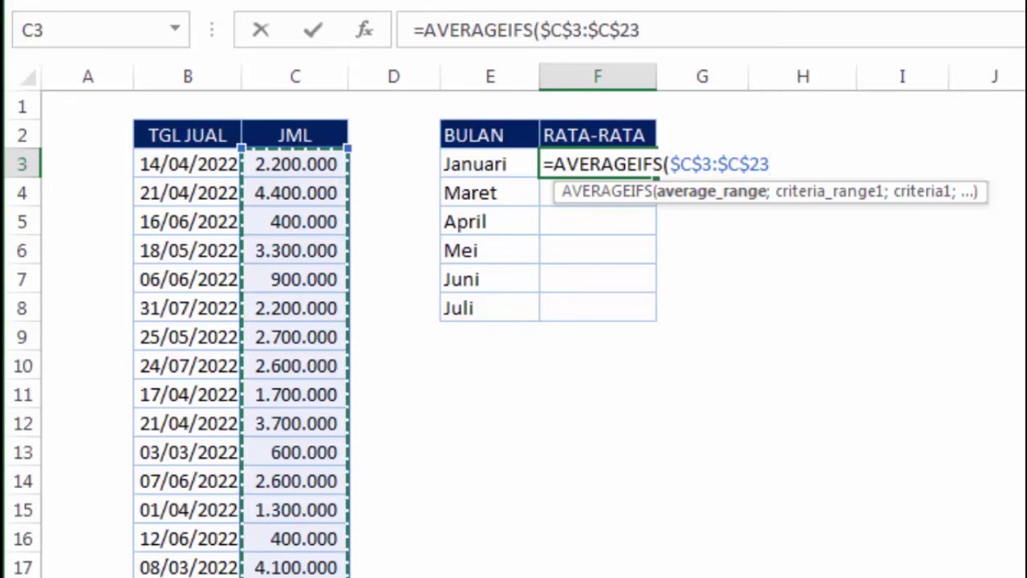
text(;)
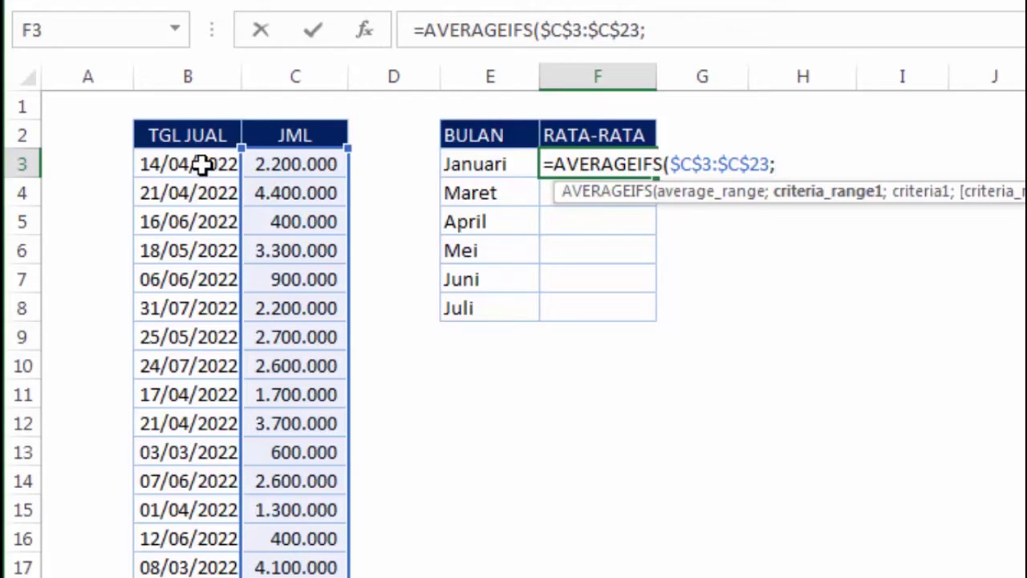
drag(202, 163, 188, 573)
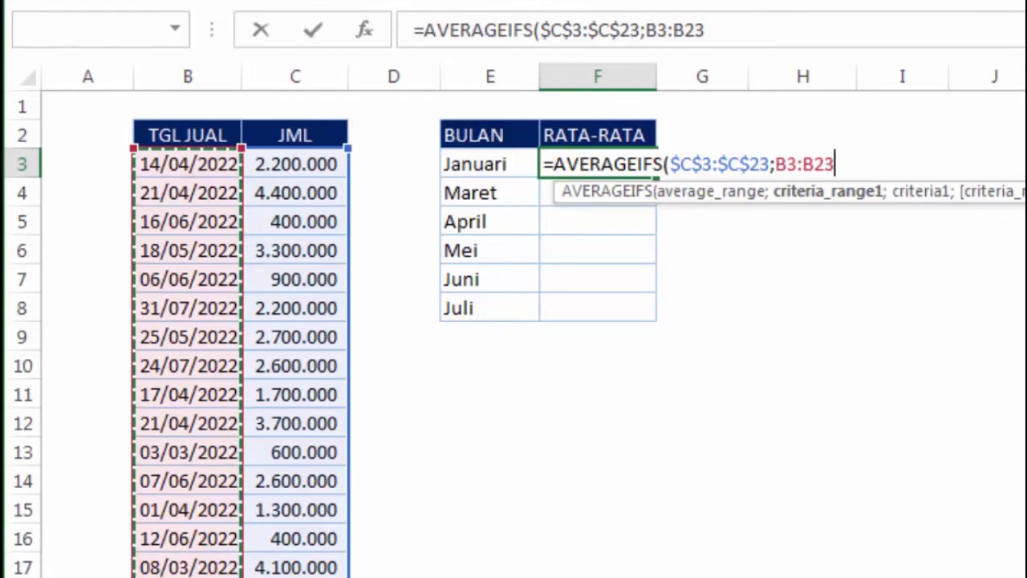
key(F4)
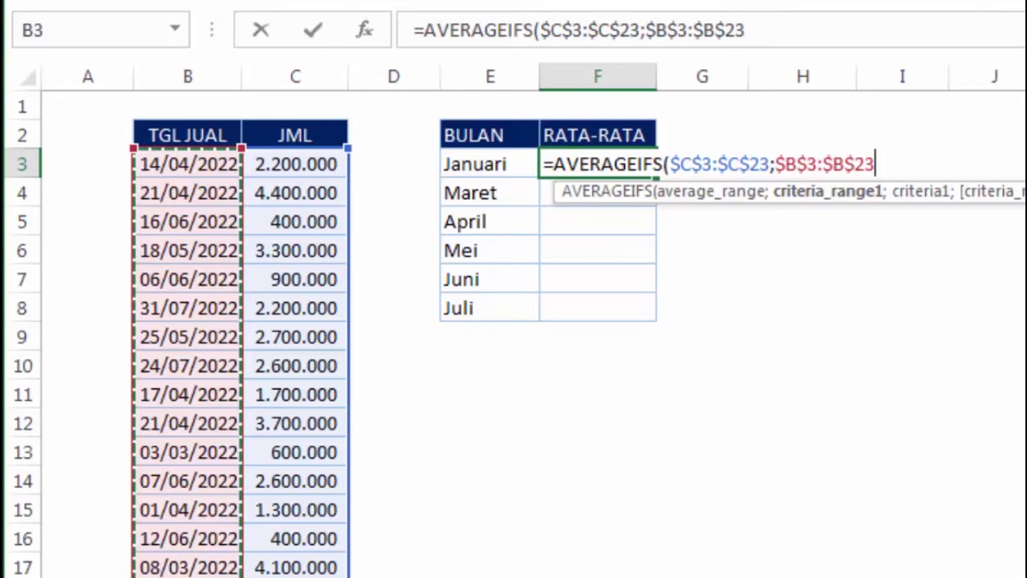
text(;)
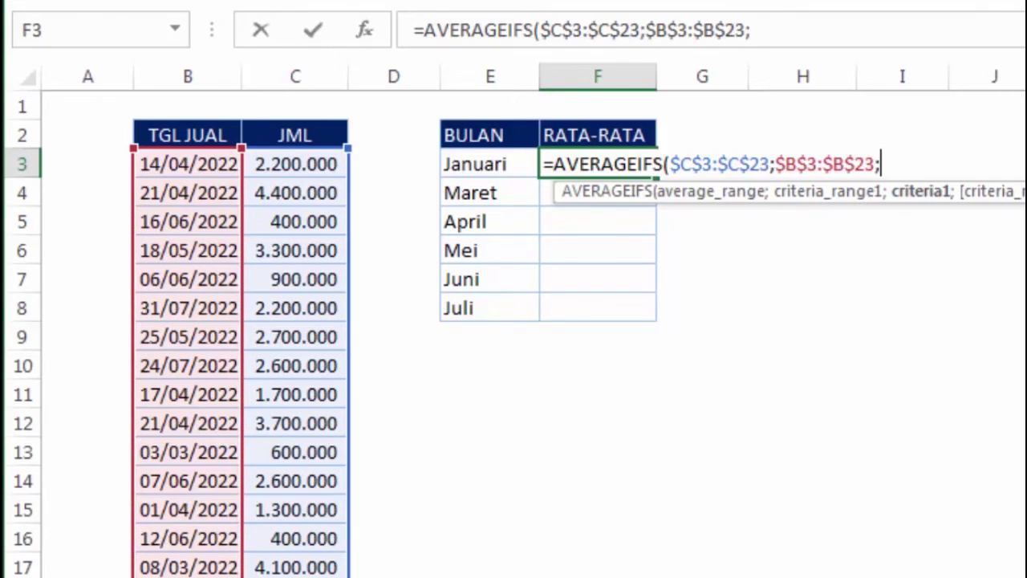
text(")
text(>=)
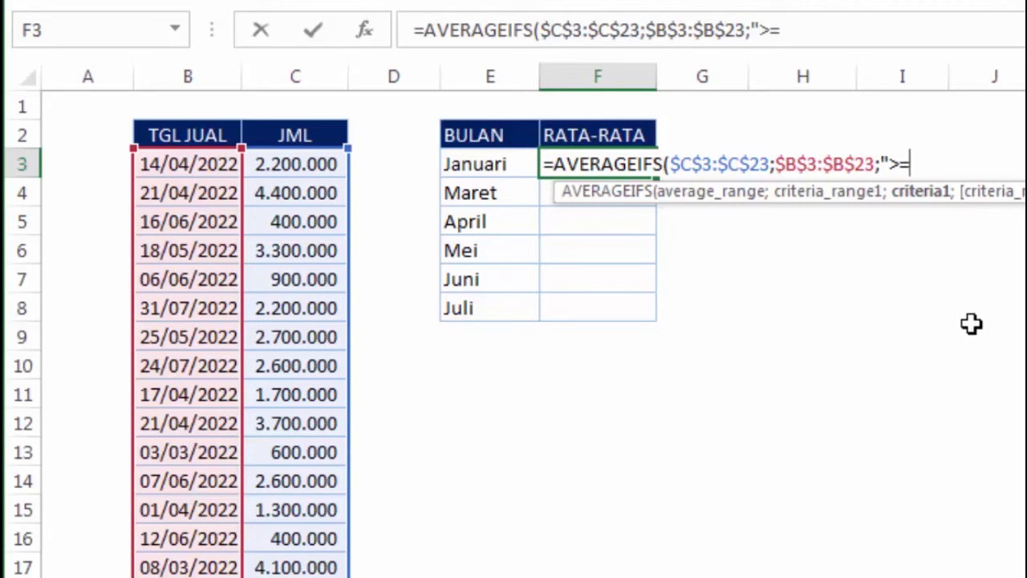
Add the criterion ">="&E3 and a second criteria range $B$3:$B$23 to F3's formula
text(")
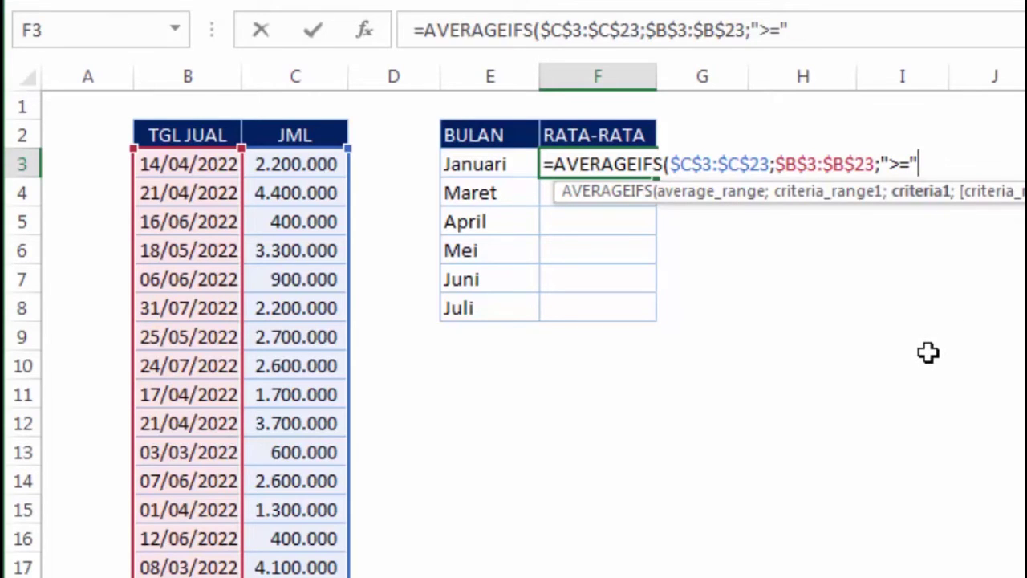
text(&)
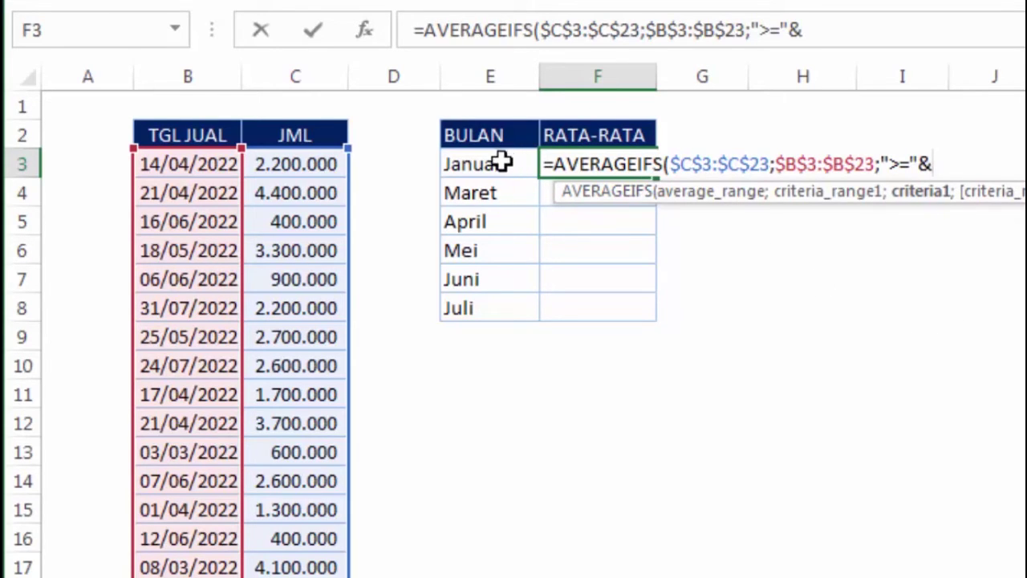
click(504, 164)
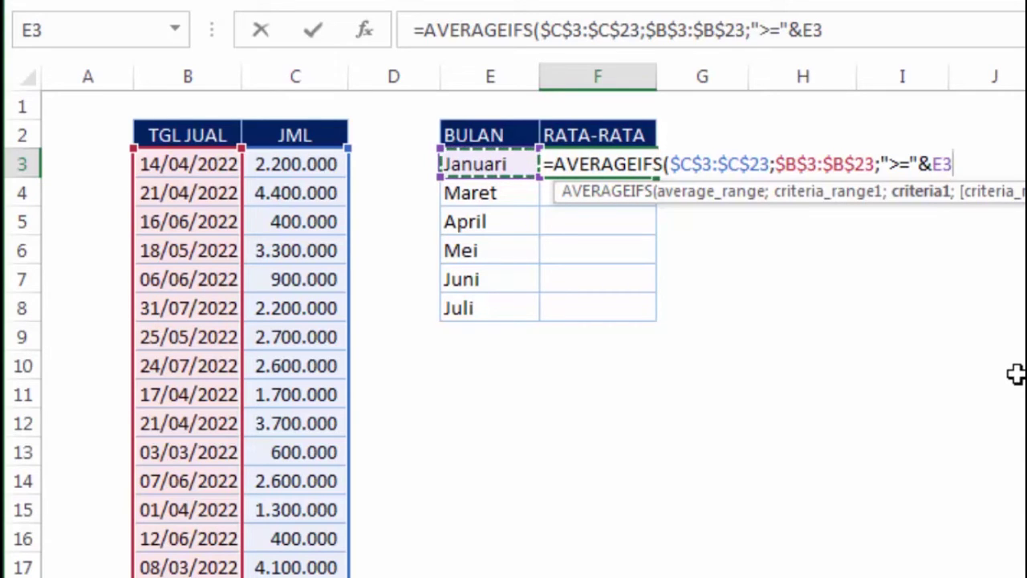
text(;)
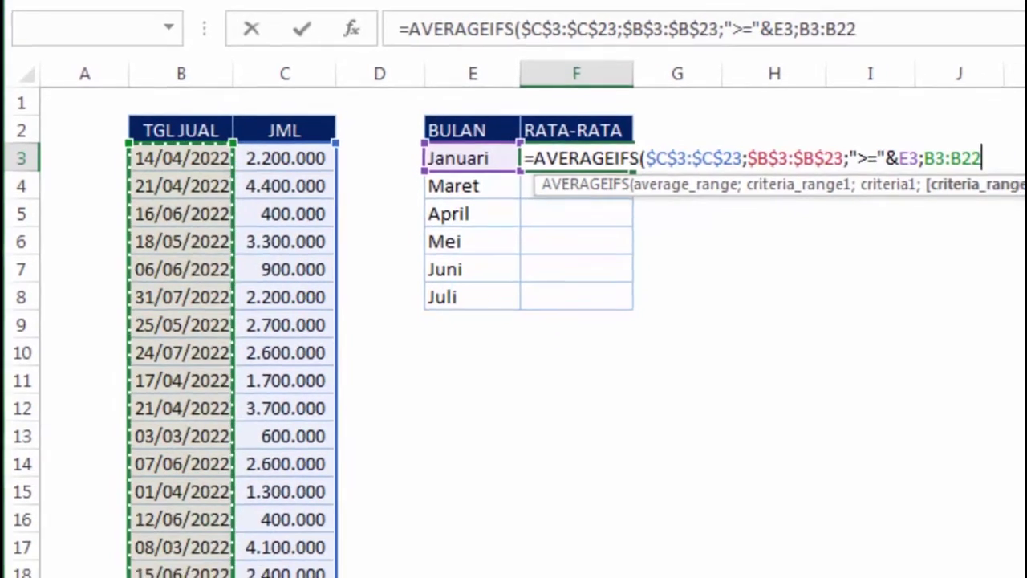
drag(219, 164, 188, 577)
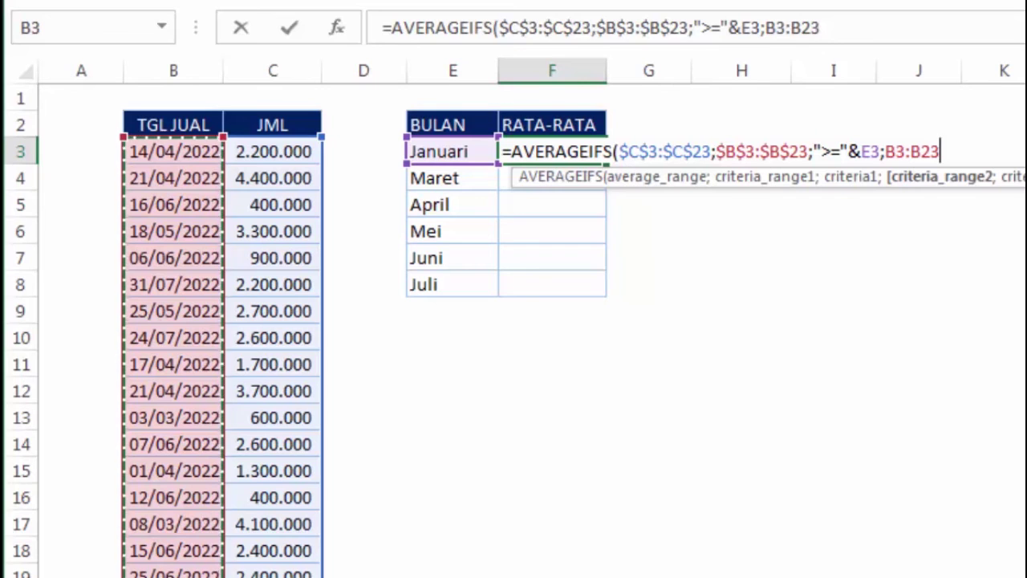
key(F4)
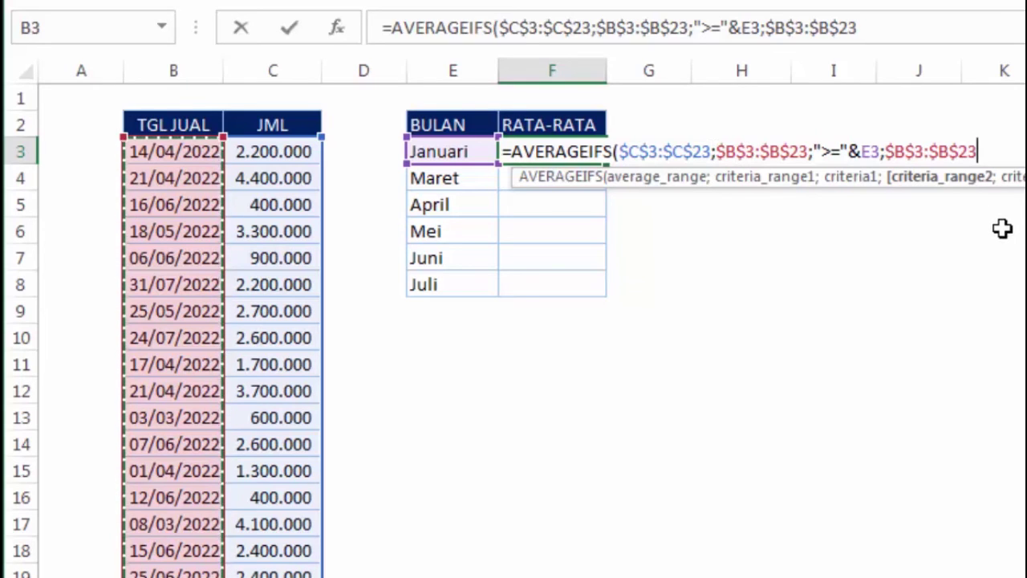
text(;)
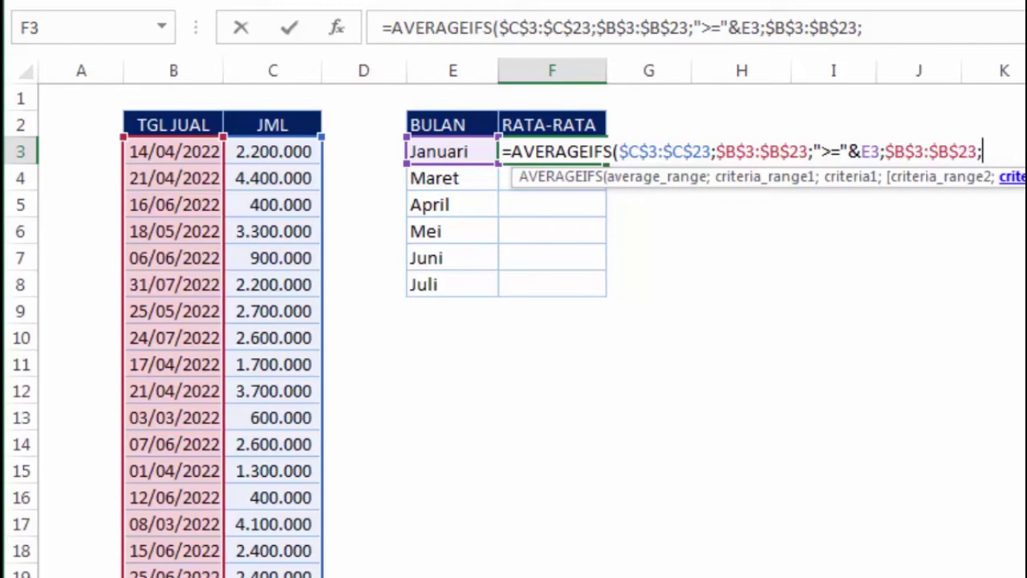
Finish F3's formula with the criterion "<="&EOMONTH(E3;0) and enter it
text(;)
key(BackSpace)
text(")
text(<=)
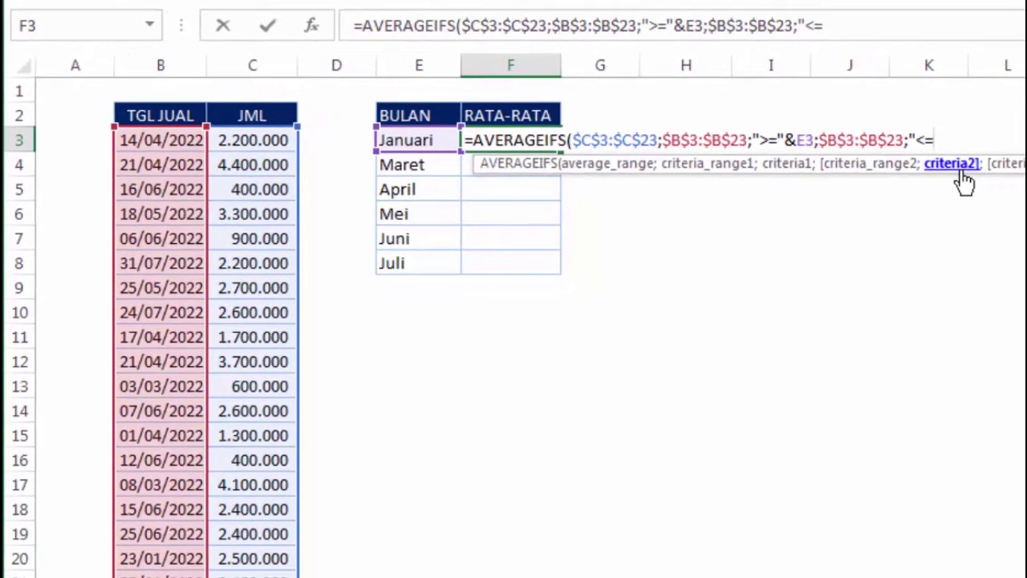
text(")
text(&e)
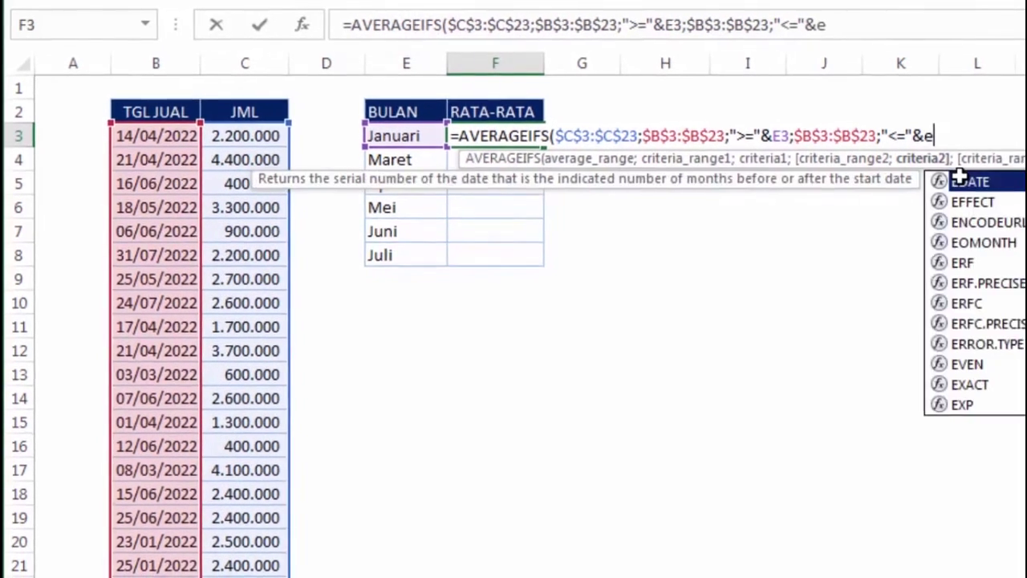
text(o)
key(Tab)
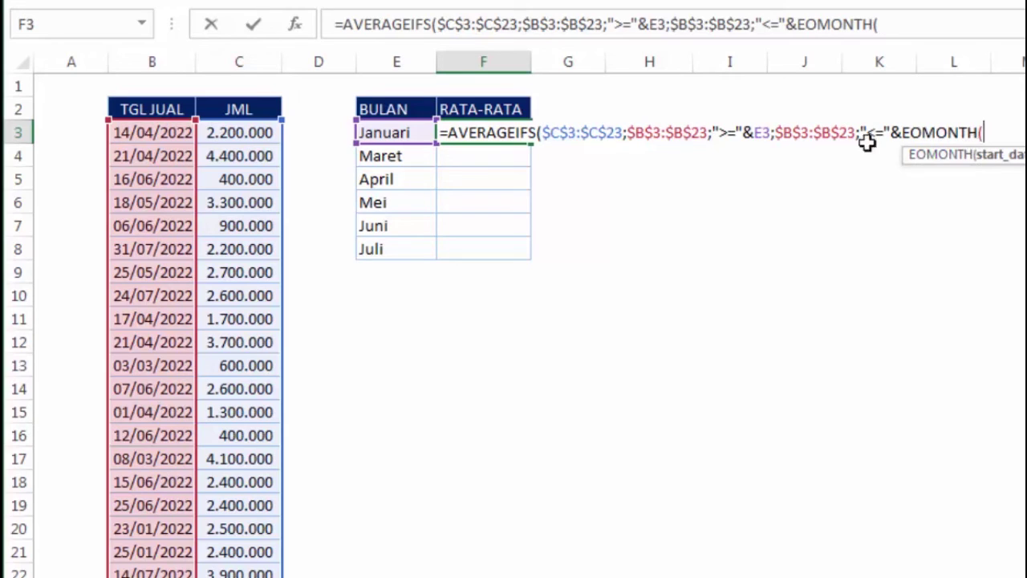
click(406, 134)
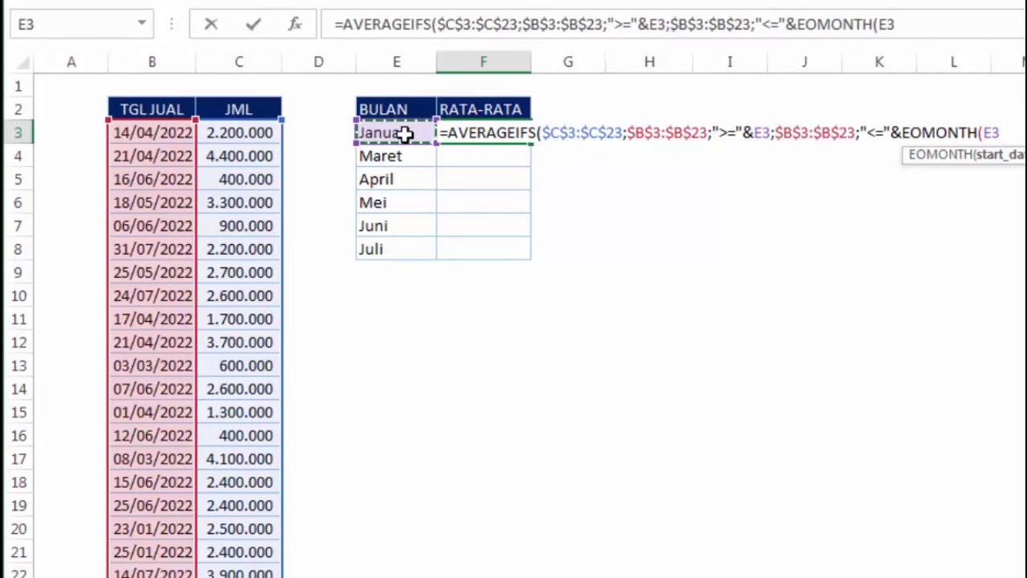
text(;)
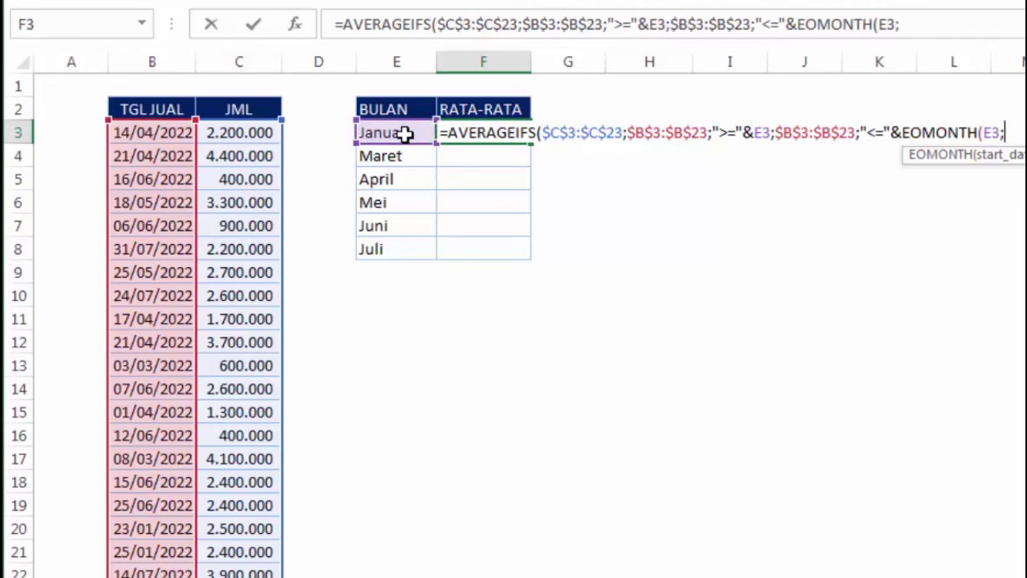
text(0)
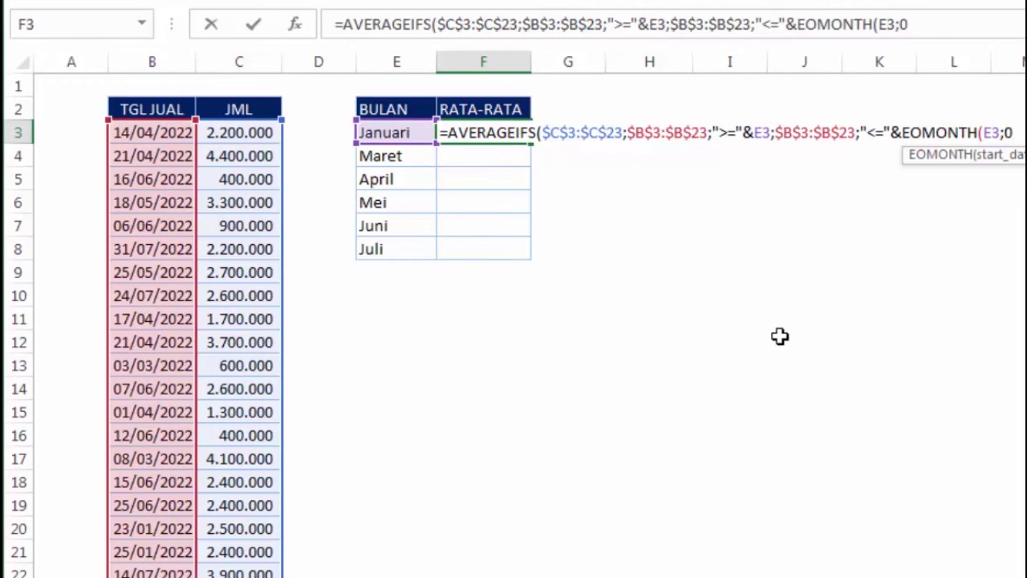
key(Return)
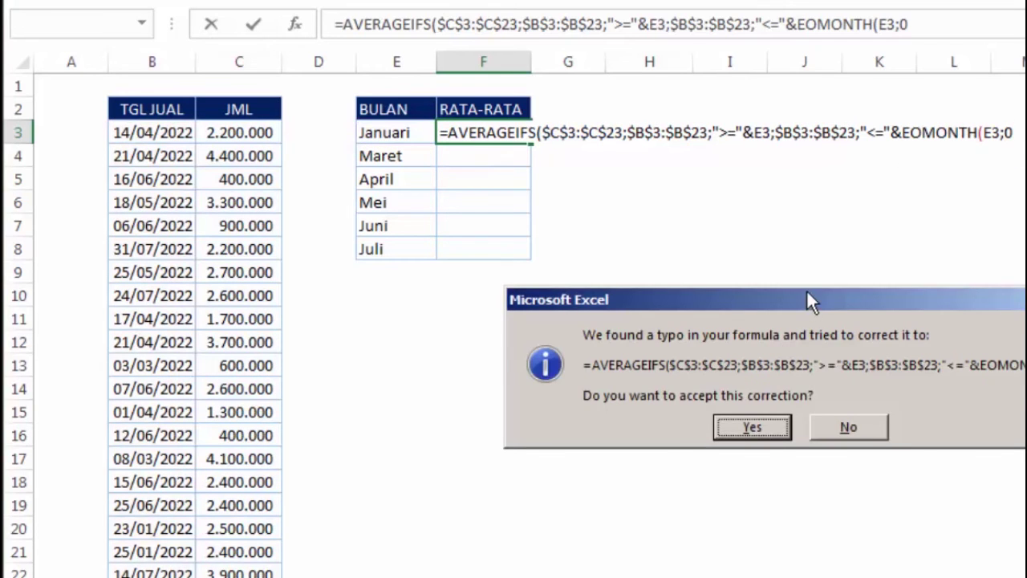
Accept Excel's formula correction so F3 shows Januari's average 2.966.667
drag(807, 297, 841, 168)
click(791, 300)
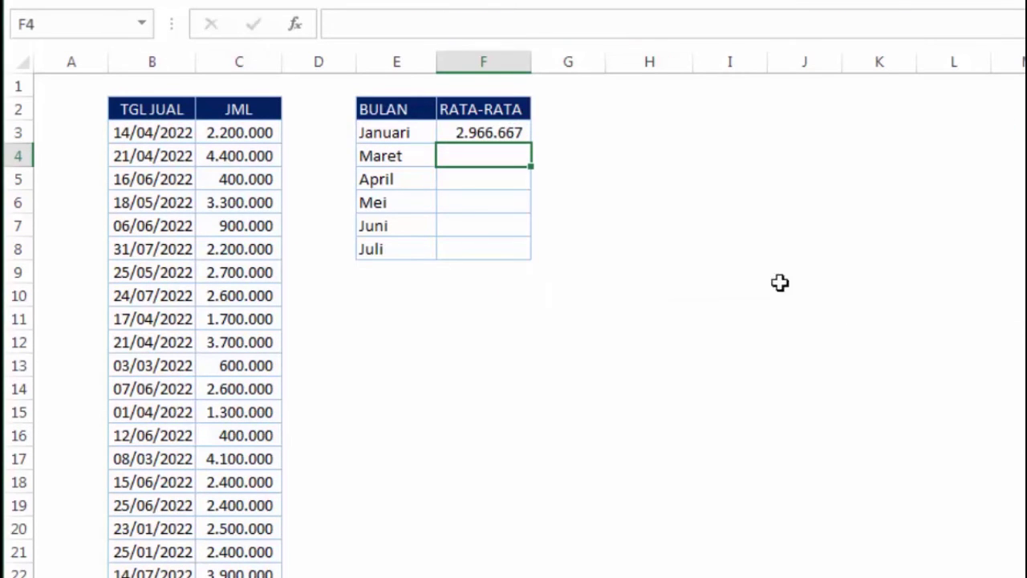
click(486, 134)
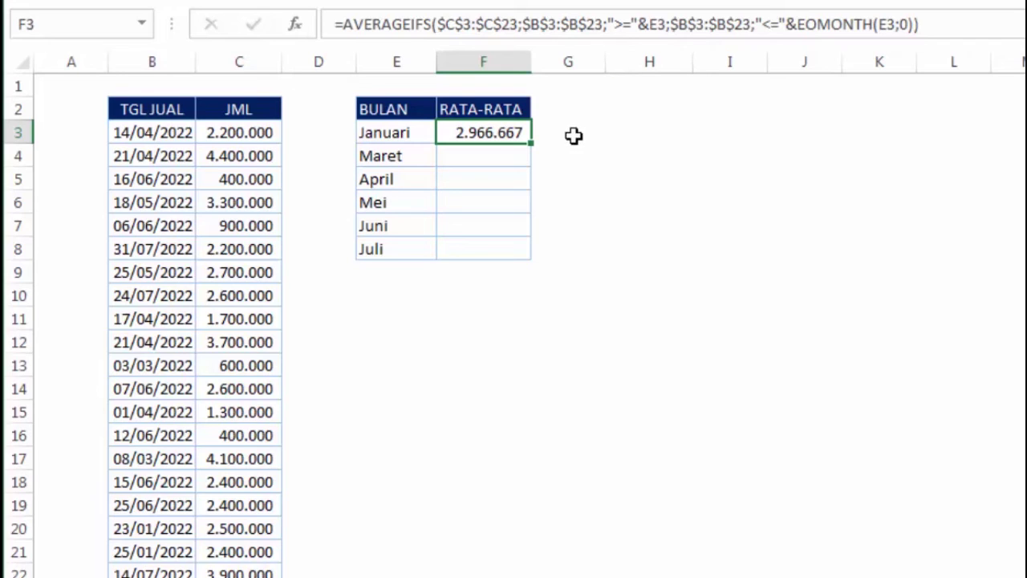
Fill F3's AVERAGEIFS down to F8, giving Maret 2.350.000 through Juni 1.516.667
drag(532, 142, 515, 257)
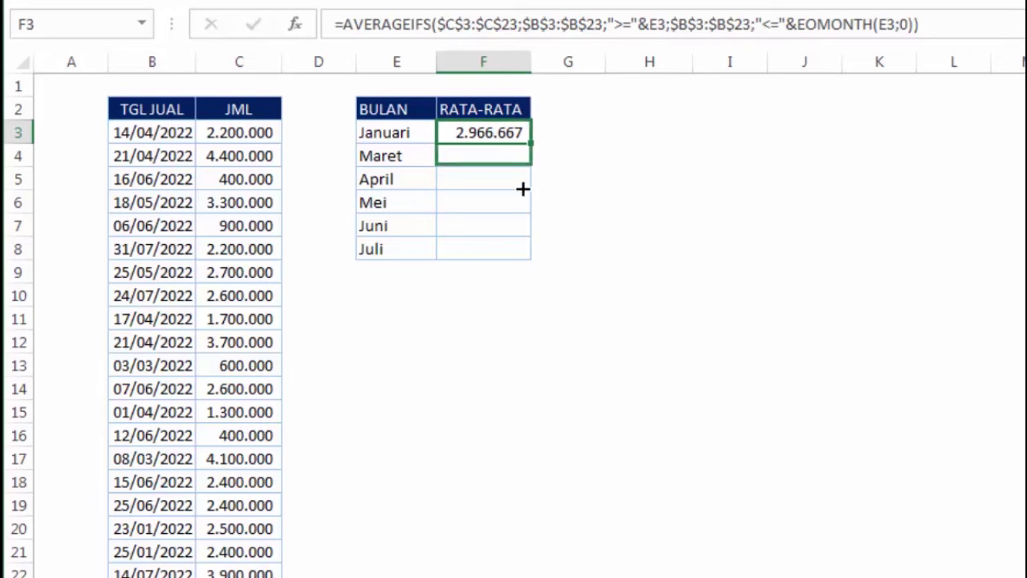
click(622, 209)
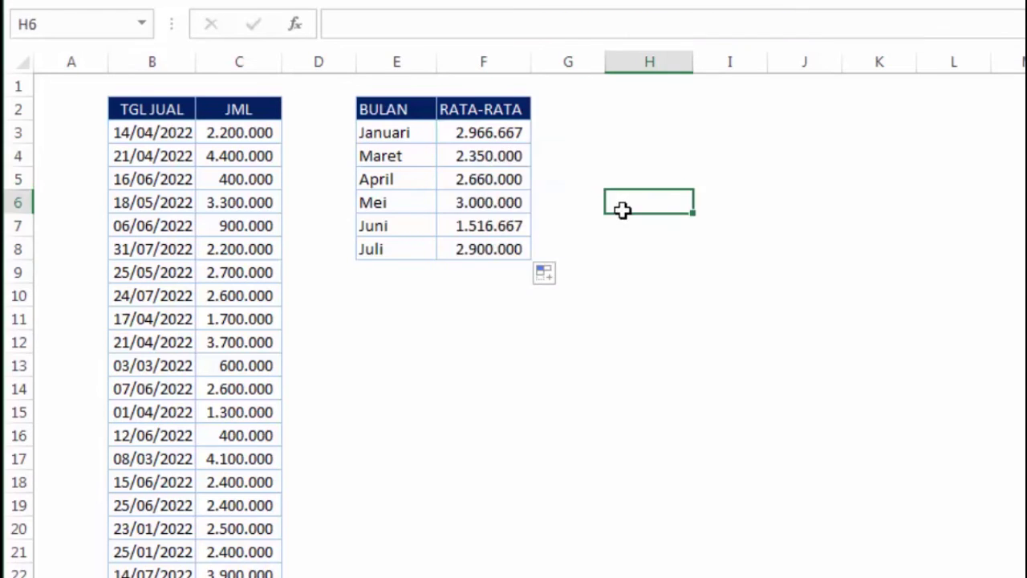
double_click(483, 249)
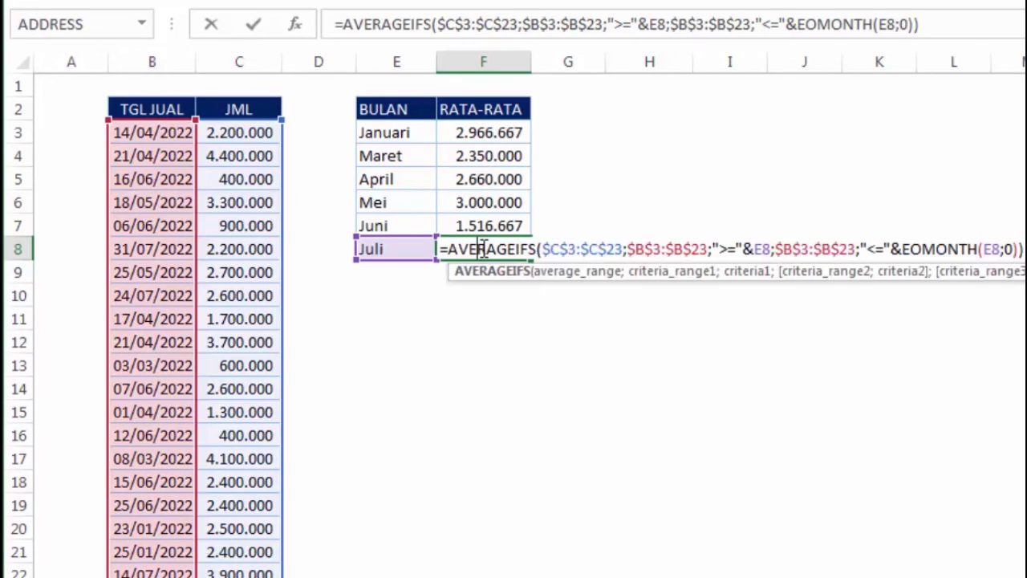
key(Escape)
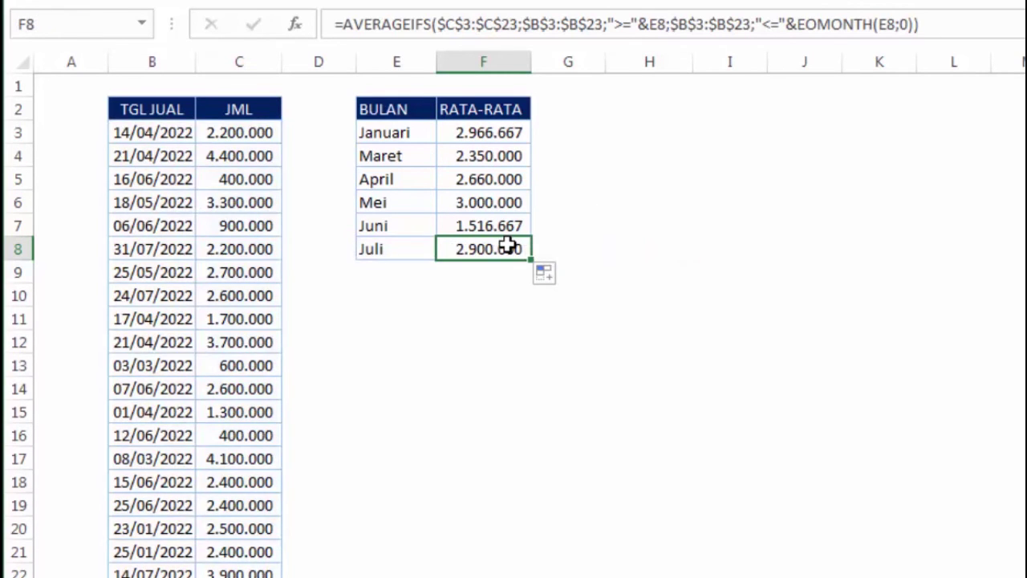
Shift F8's date range to B8:B28 and back, confirming B3:B23 stays fixed
double_click(508, 249)
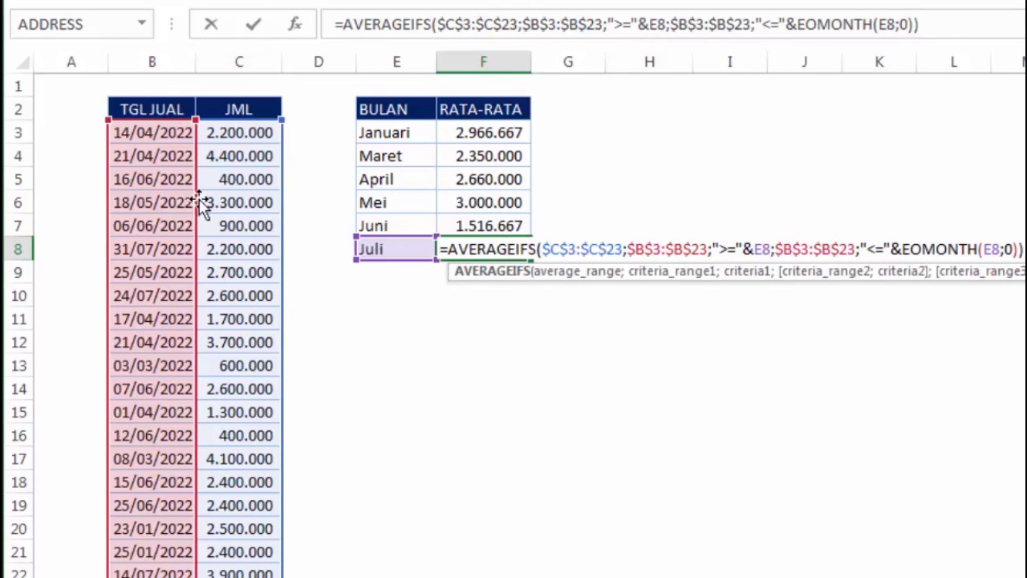
drag(112, 202, 134, 325)
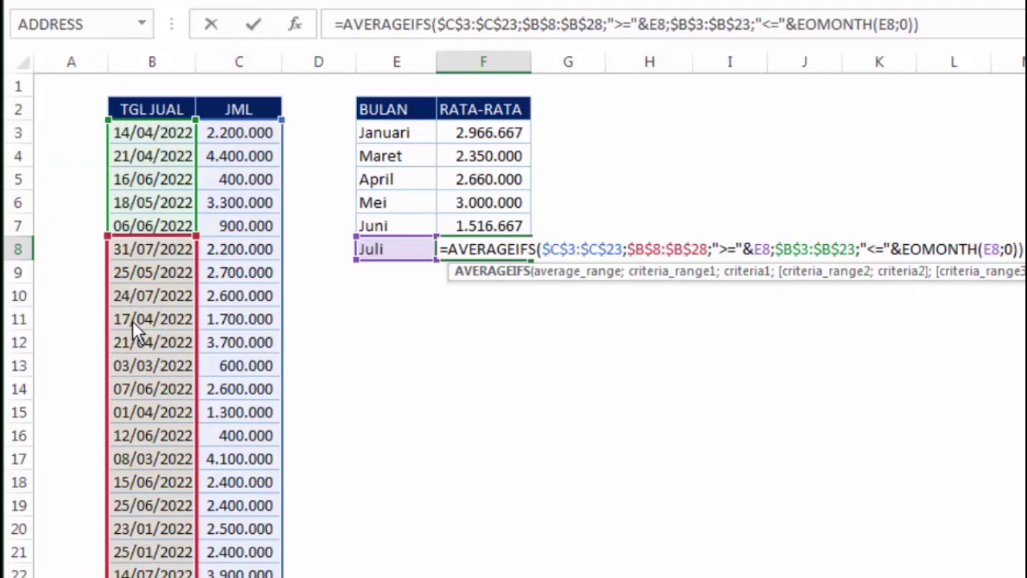
drag(136, 329, 146, 213)
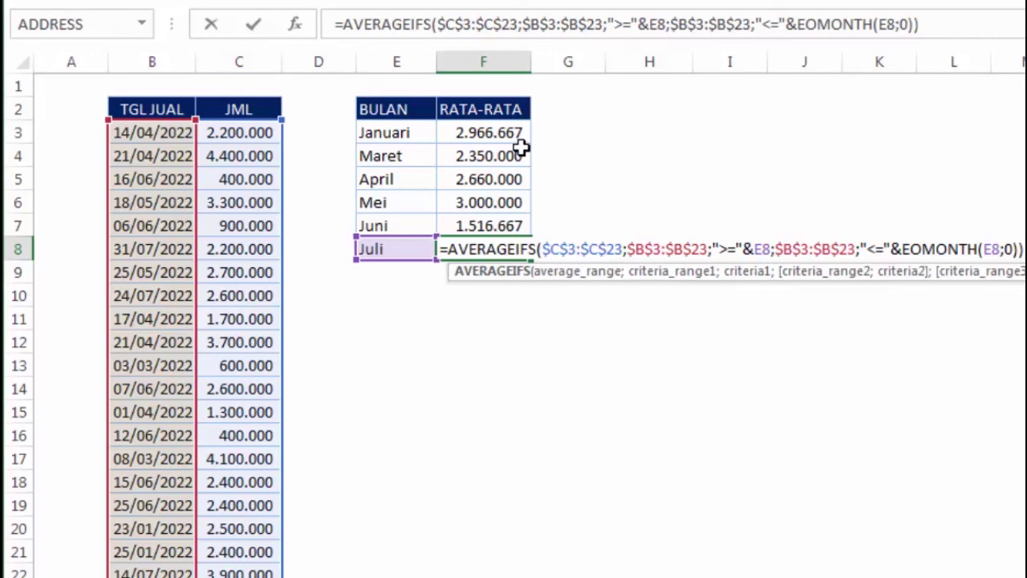
key(ctrl+Return)
double_click(504, 134)
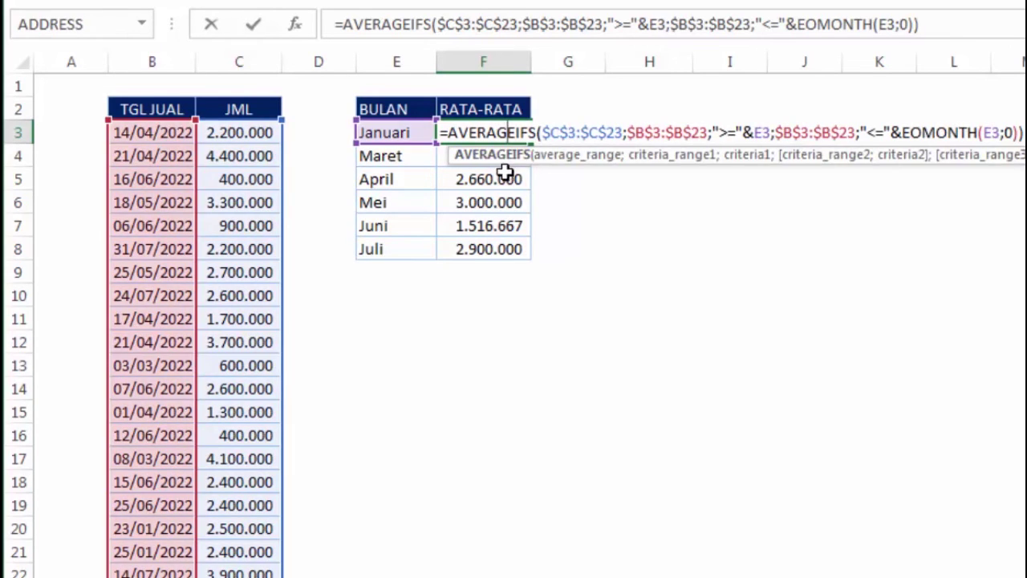
key(Escape)
double_click(497, 157)
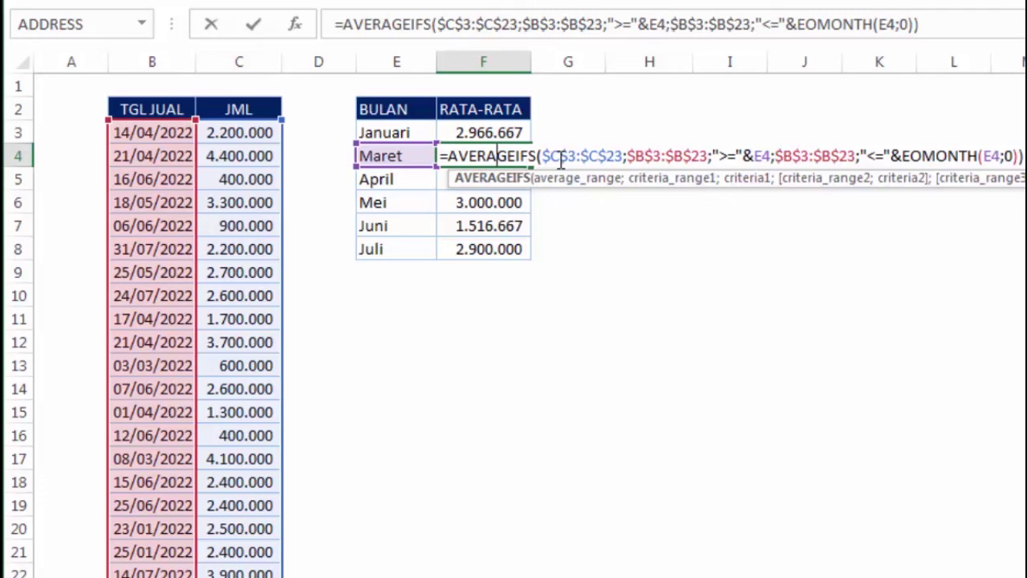
key(Return)
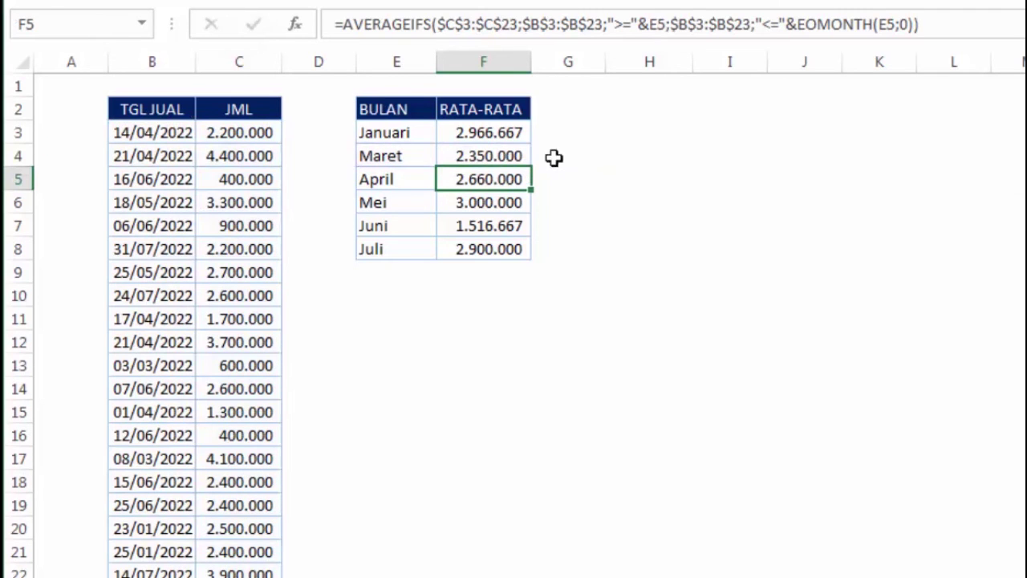
click(519, 135)
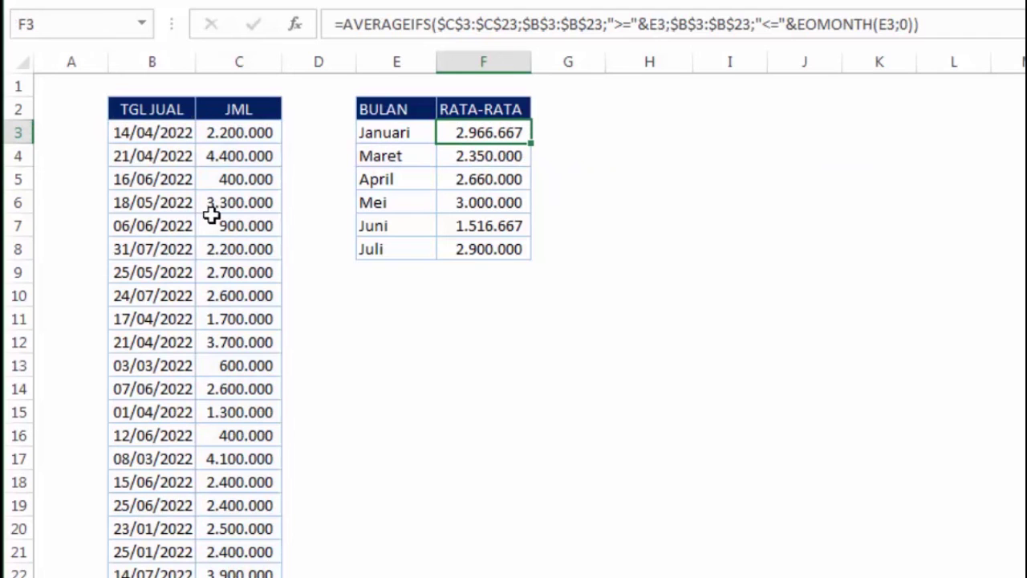
click(399, 134)
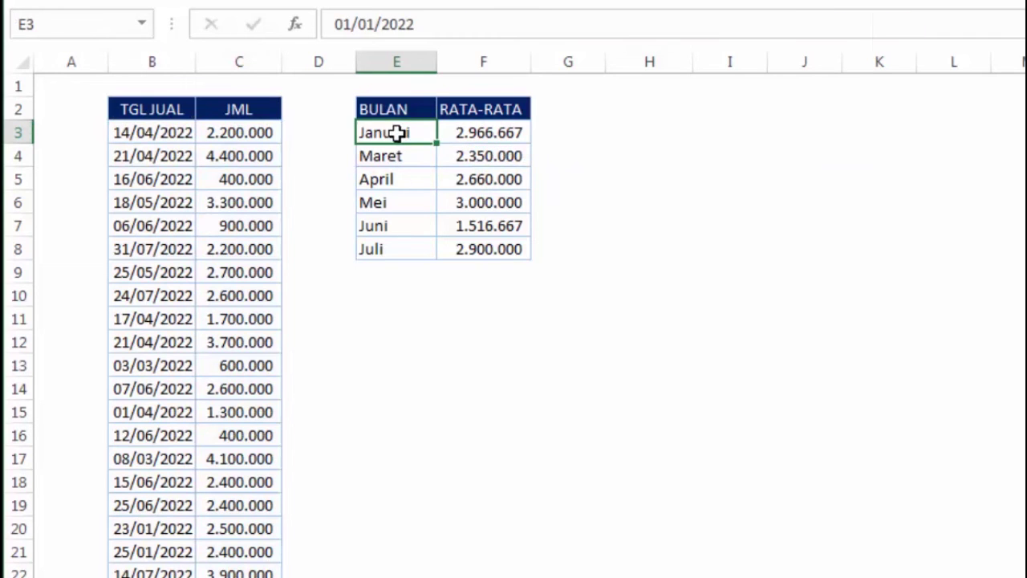
click(481, 134)
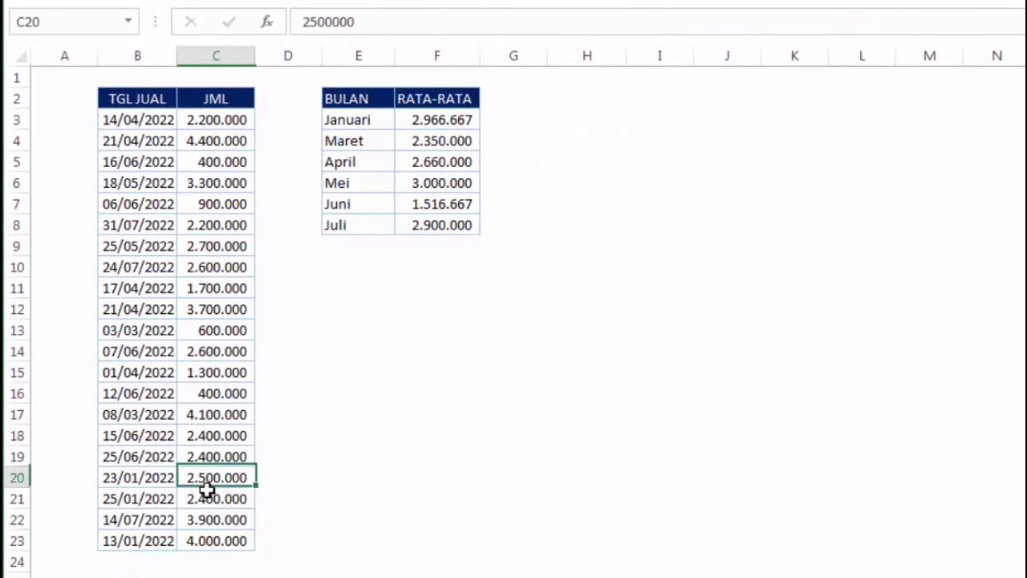
drag(209, 485, 205, 505)
ctrl+click(205, 547)
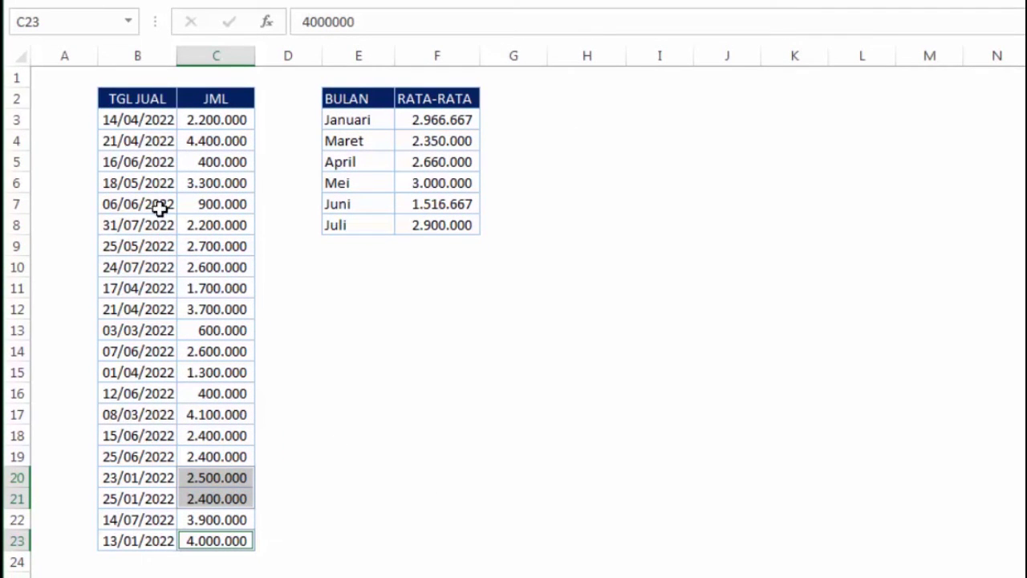
ctrl+click(216, 262)
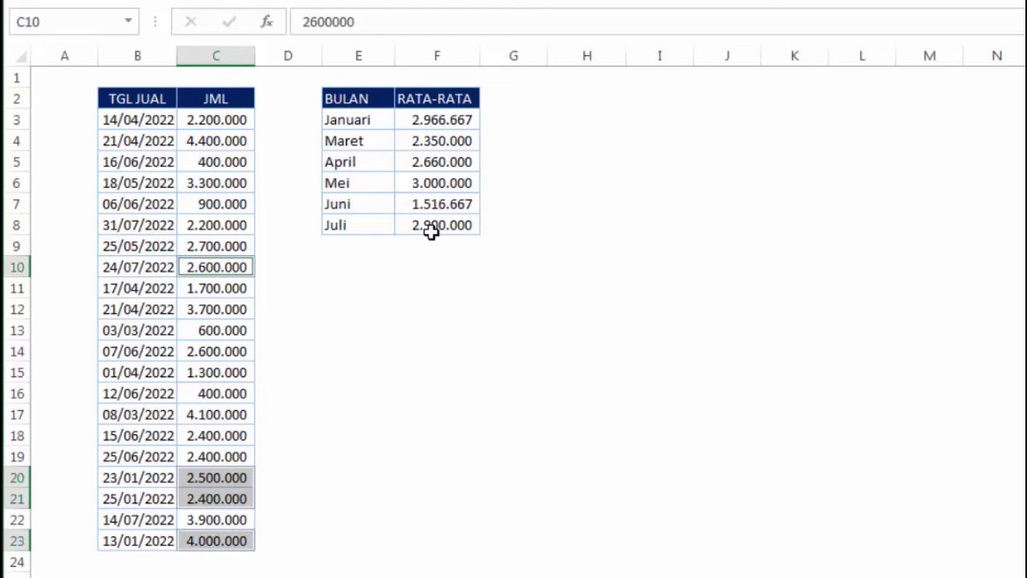
click(405, 307)
click(367, 140)
click(449, 140)
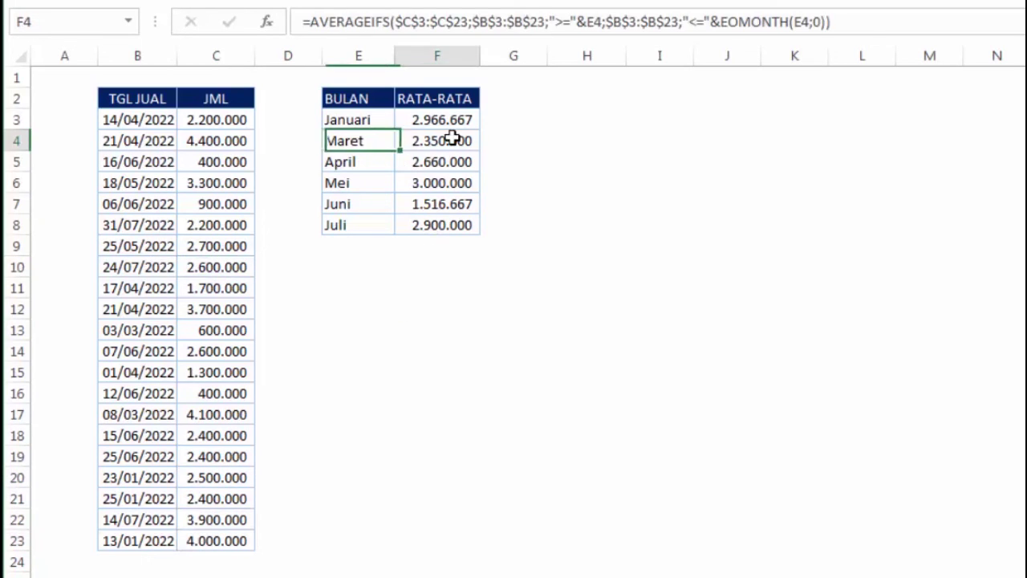
click(544, 163)
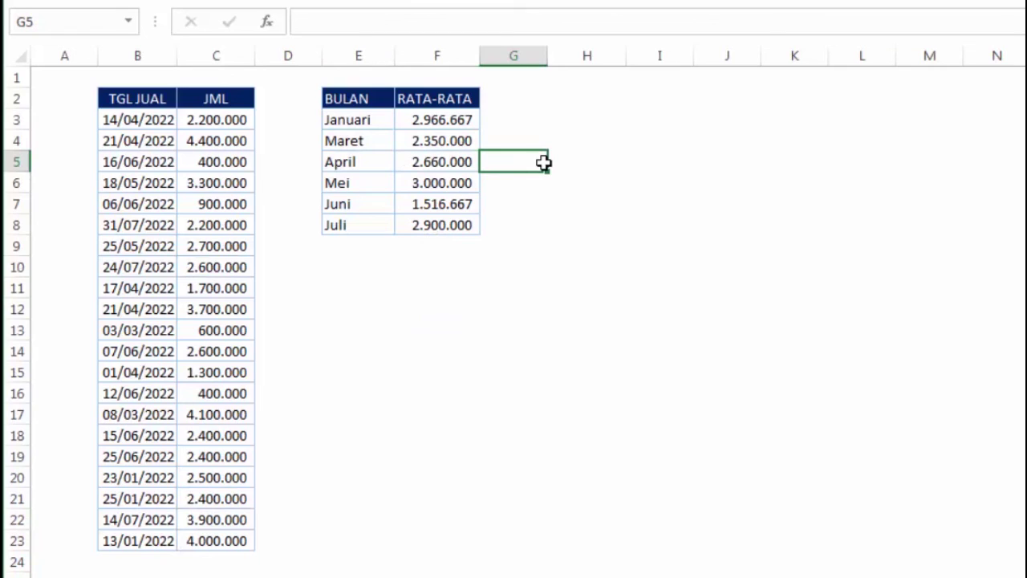